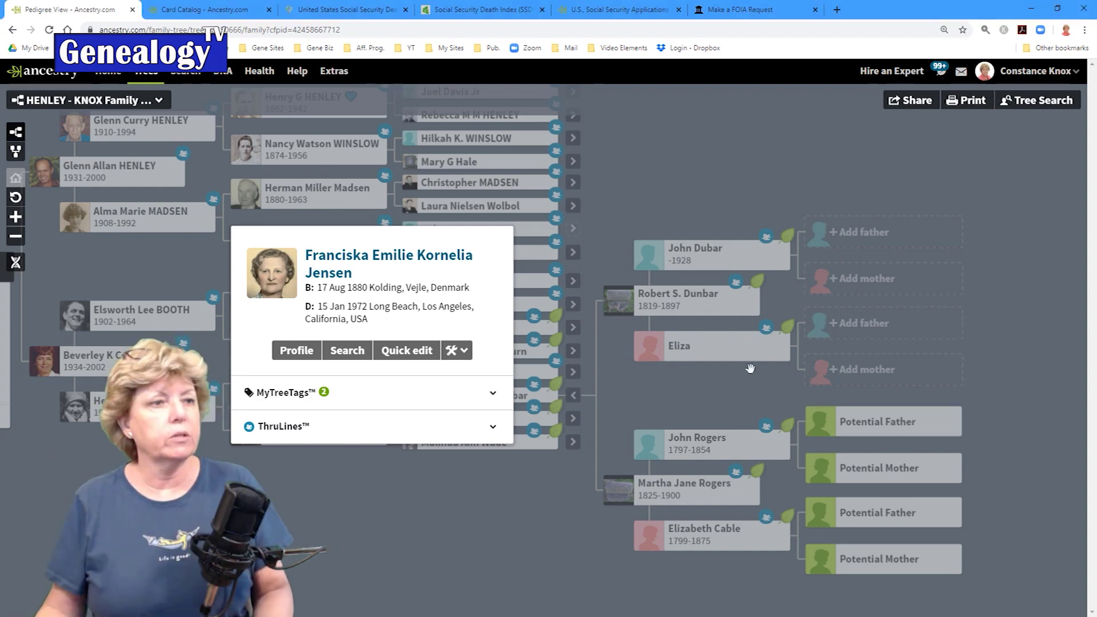
- Examine the Social Security collections listed in the Card Catalog results for the keyword SSDI
{"action": "left_click", "coordinate": [223, 11]}
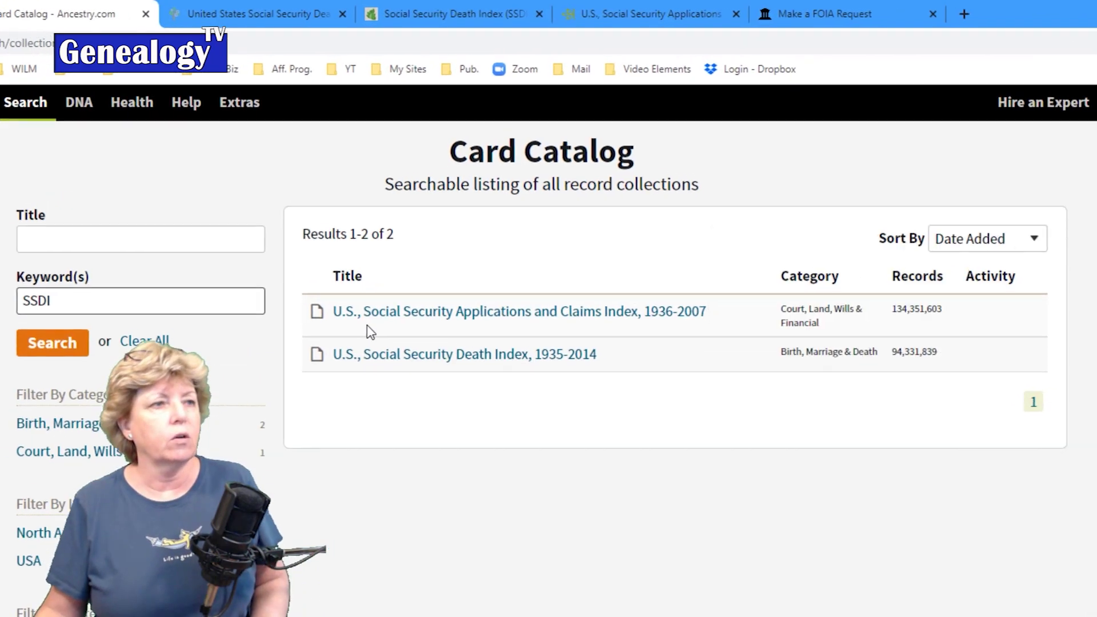
{"action": "mouse_move", "coordinate": [461, 218]}
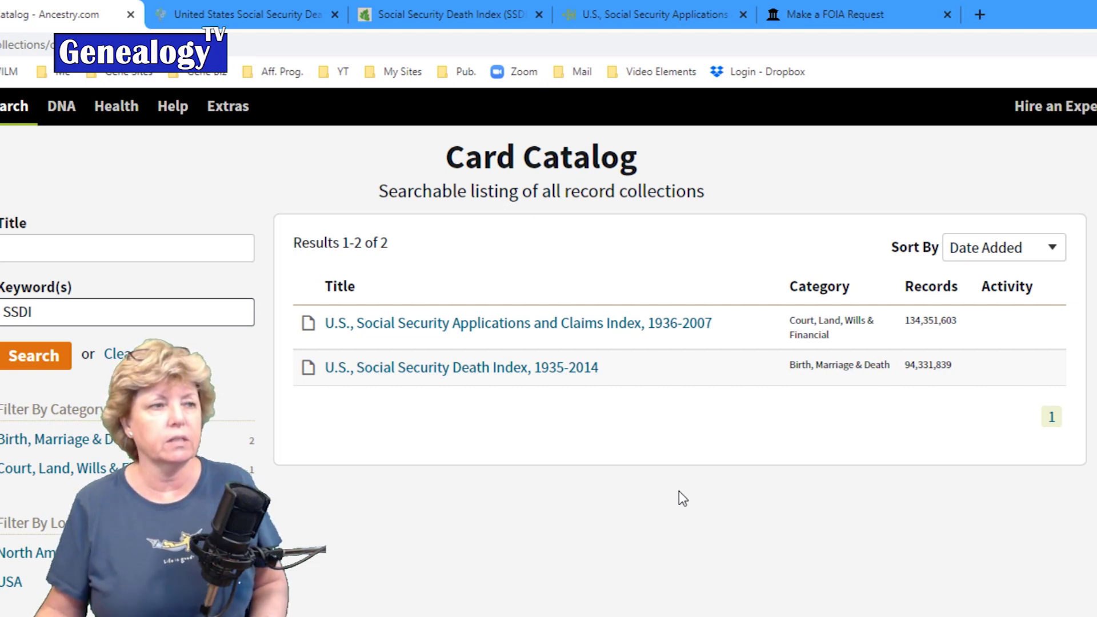
{"action": "mouse_move", "coordinate": [400, 370]}
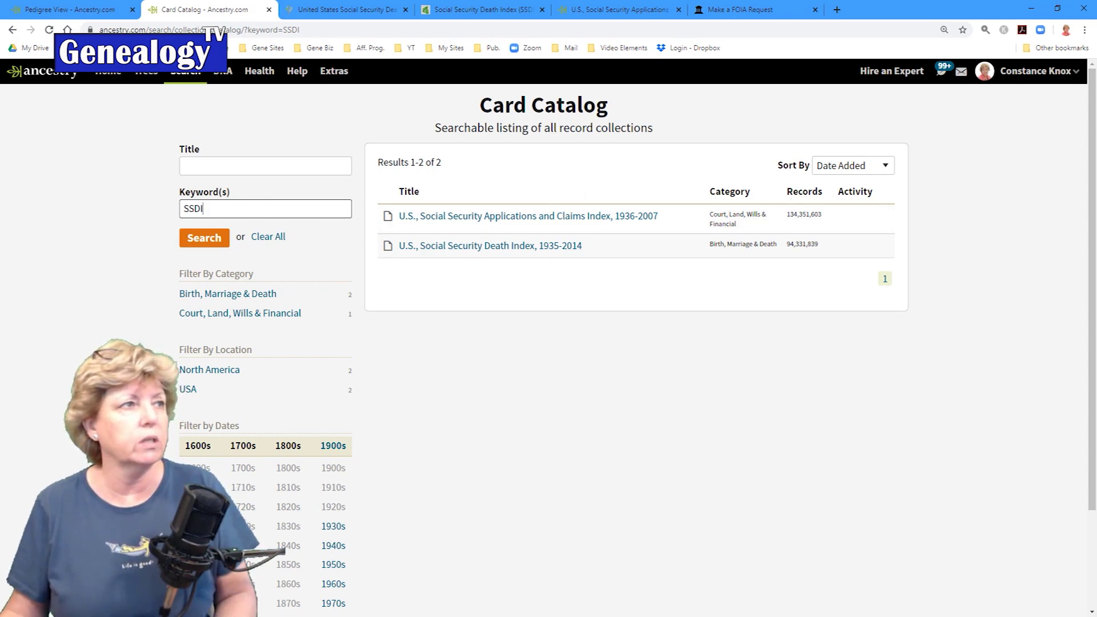
- Check the ancestor's card in the pedigree view and the United States Social Security Death Index page on FamilySearch
{"action": "left_click", "coordinate": [94, 10]}
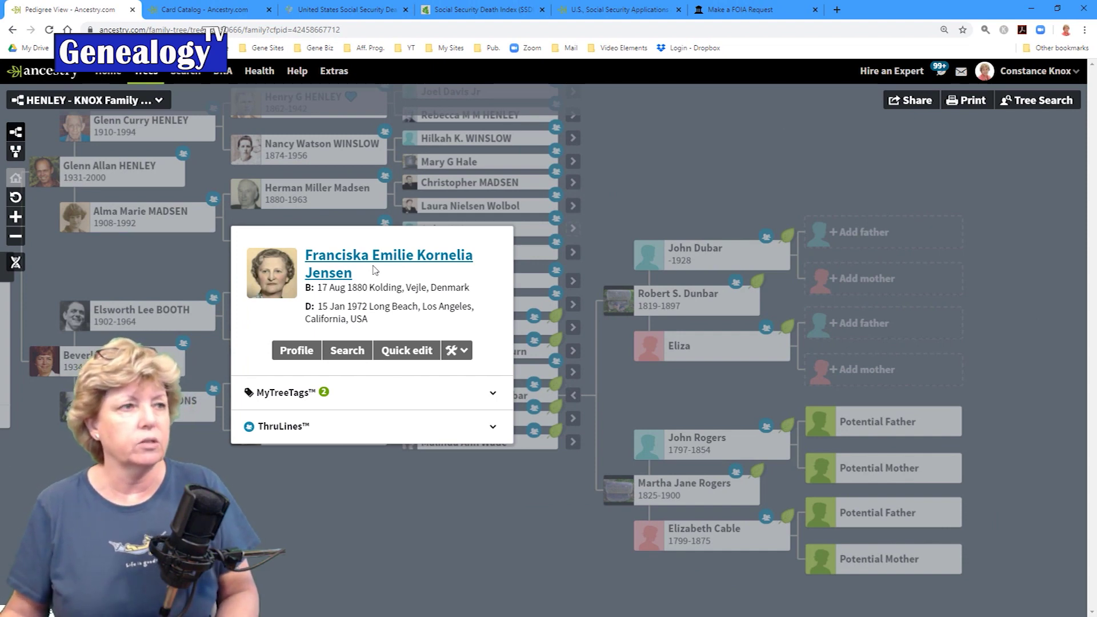
{"action": "left_click", "coordinate": [324, 10]}
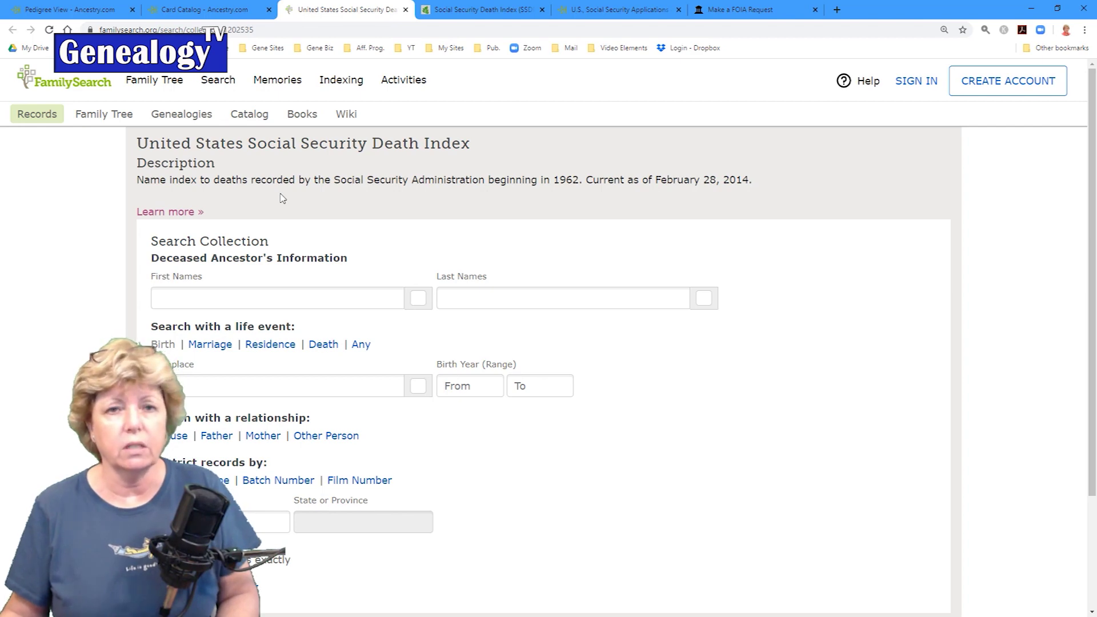
- Search the Ancestry Card Catalog for the keyword SSDI and open the U.S., Social Security Death Index, 1935-2014
{"action": "left_click", "coordinate": [204, 10]}
{"action": "left_click", "coordinate": [195, 73]}
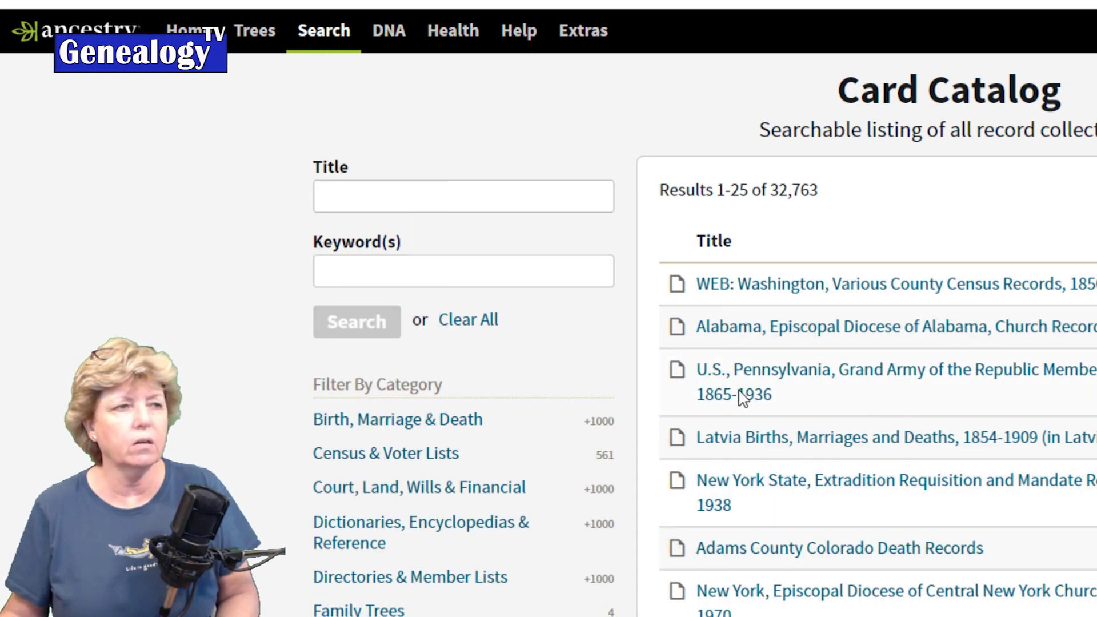
{"action": "left_click", "coordinate": [549, 280]}
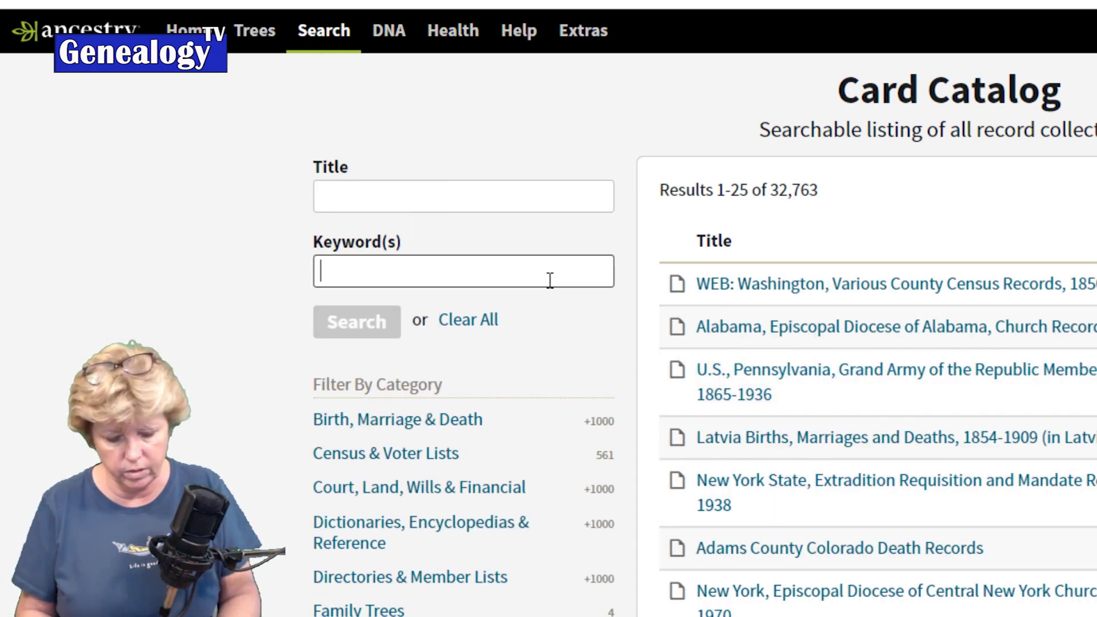
{"action": "type", "text": "SSDI"}
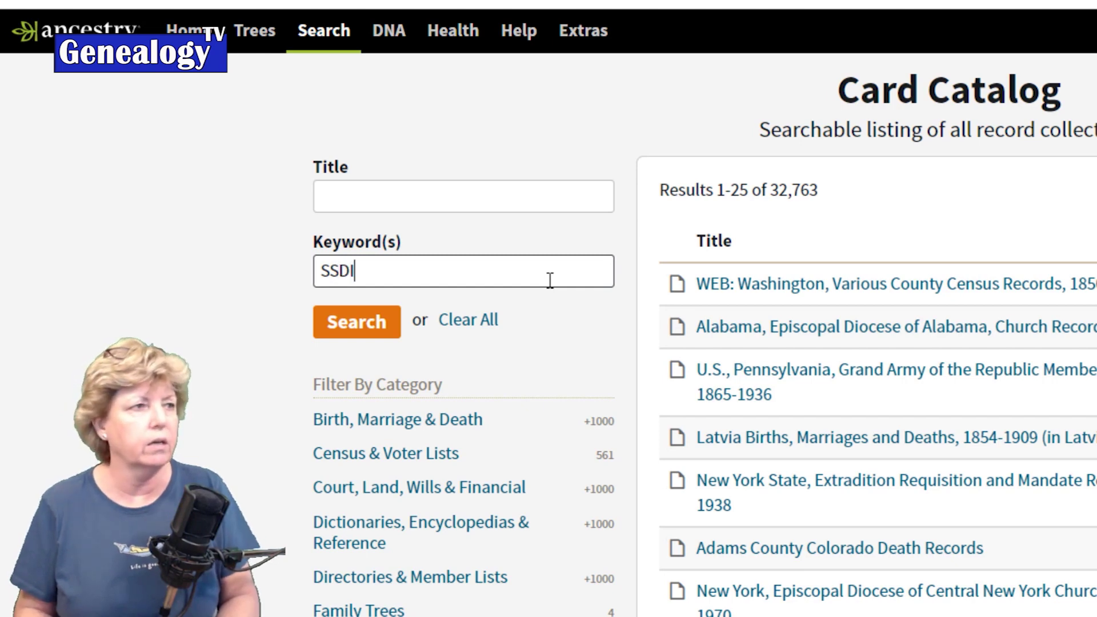
{"action": "key", "text": "Return"}
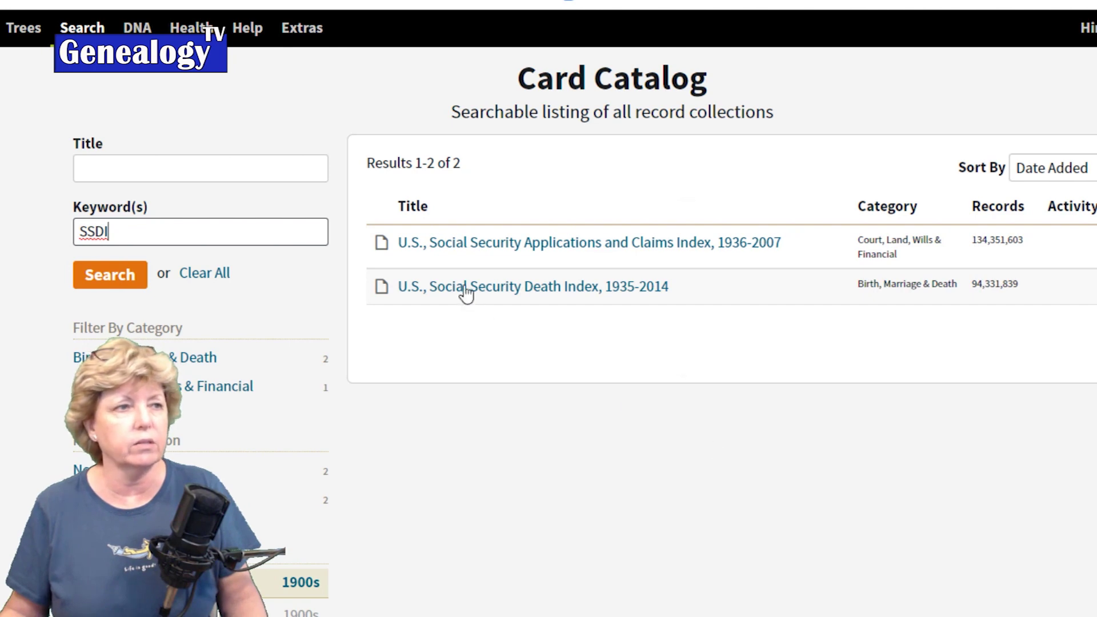
{"action": "left_click", "coordinate": [523, 300]}
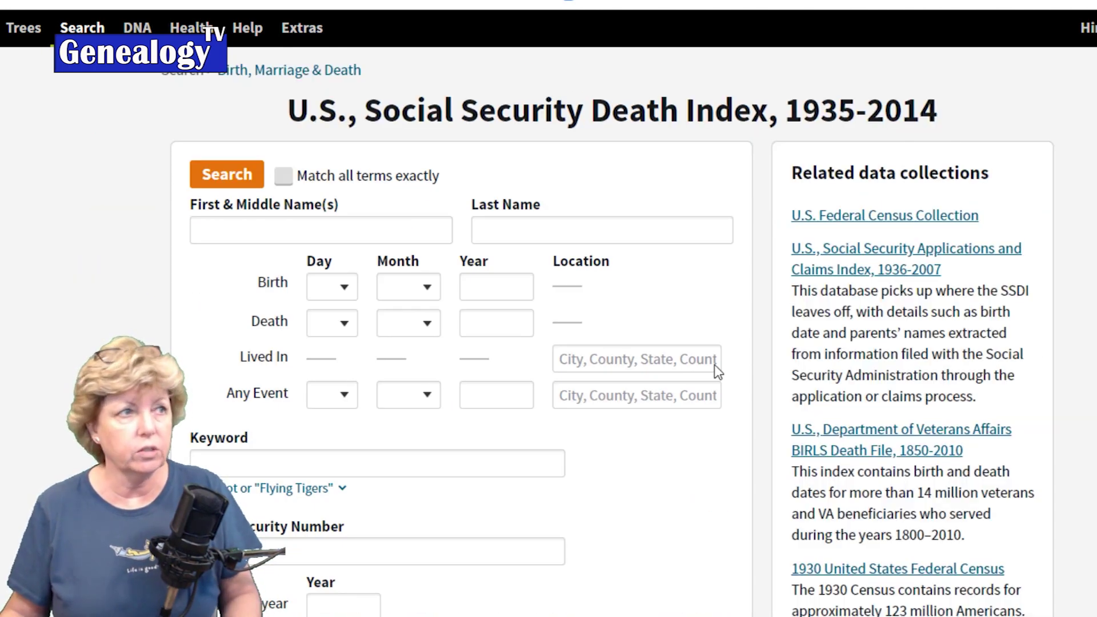
- Search the death index by the ancestor's first and last name, birth year 1880 and death year 1972, and open the matching record
{"action": "left_click", "coordinate": [274, 220]}
{"action": "type", "text": "Frances"}
{"action": "key", "text": "Tab"}
{"action": "type", "text": "Madsen"}
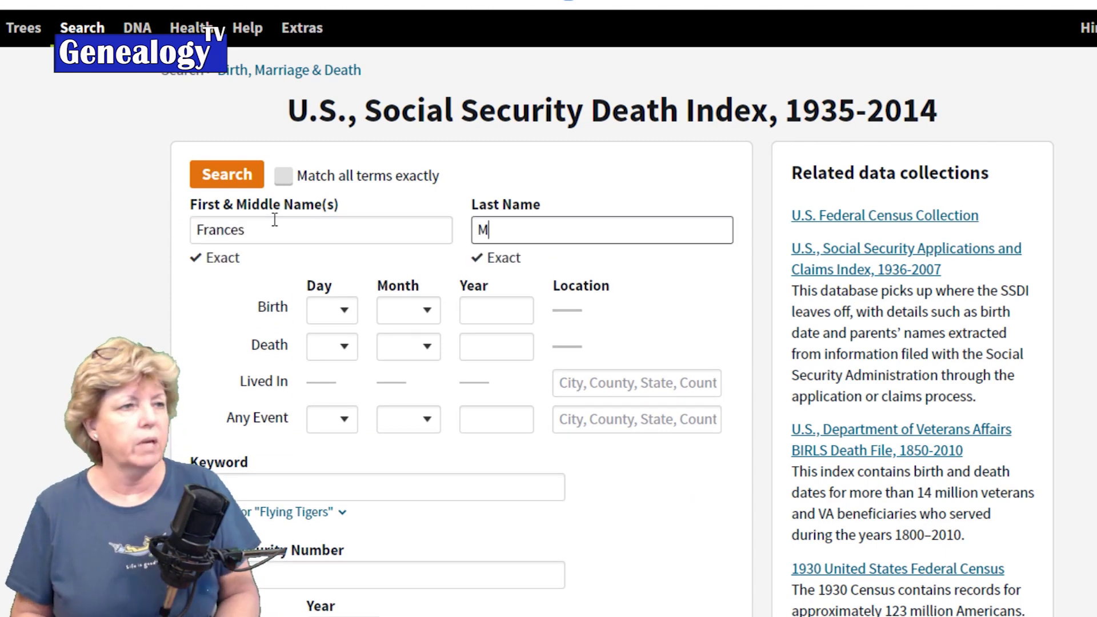
{"action": "left_click", "coordinate": [472, 316]}
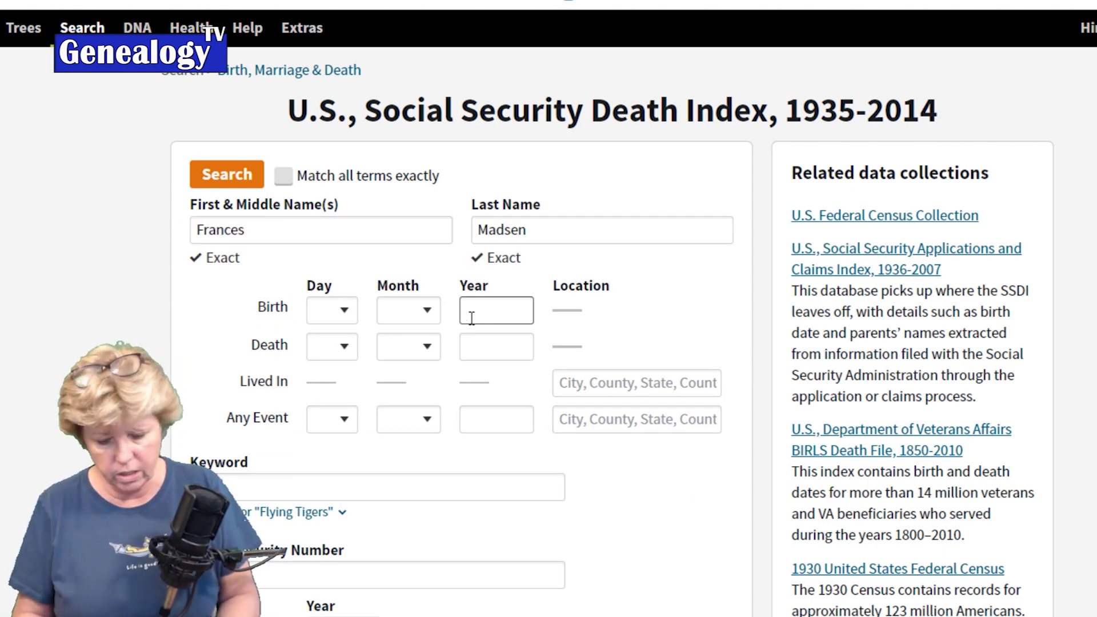
{"action": "type", "text": "1880"}
{"action": "left_click", "coordinate": [498, 371]}
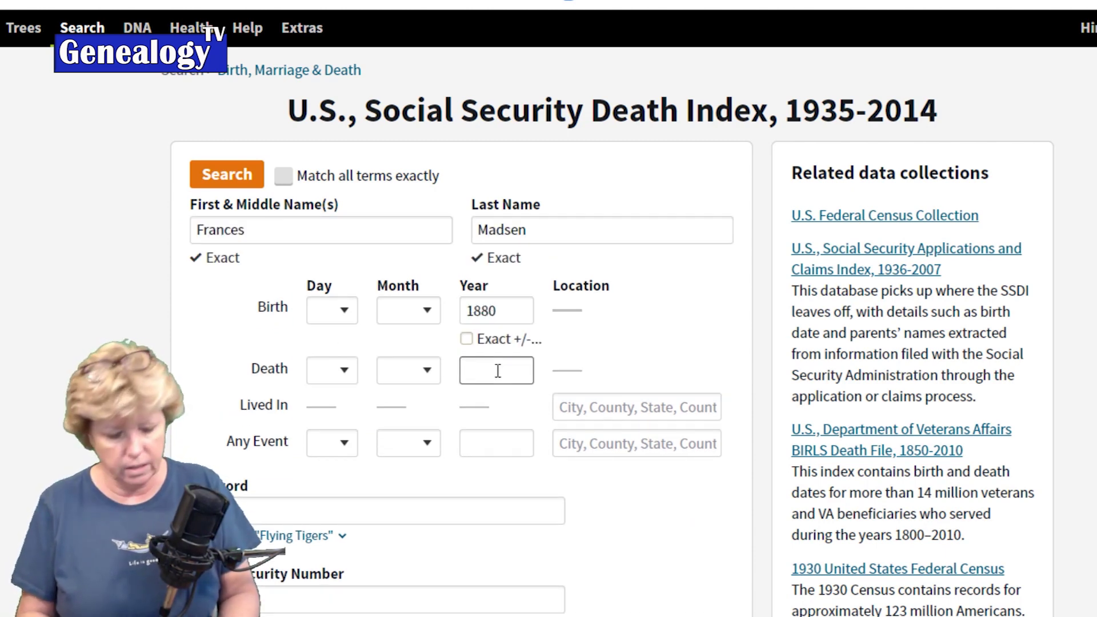
{"action": "type", "text": "1972"}
{"action": "key", "text": "Return"}
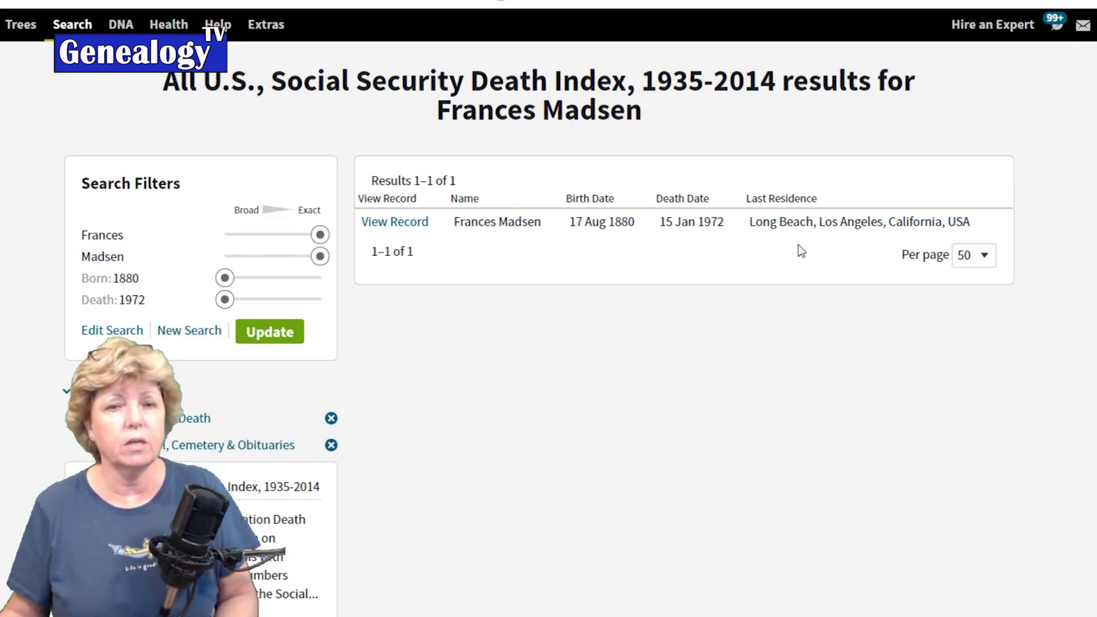
{"action": "left_click", "coordinate": [422, 220]}
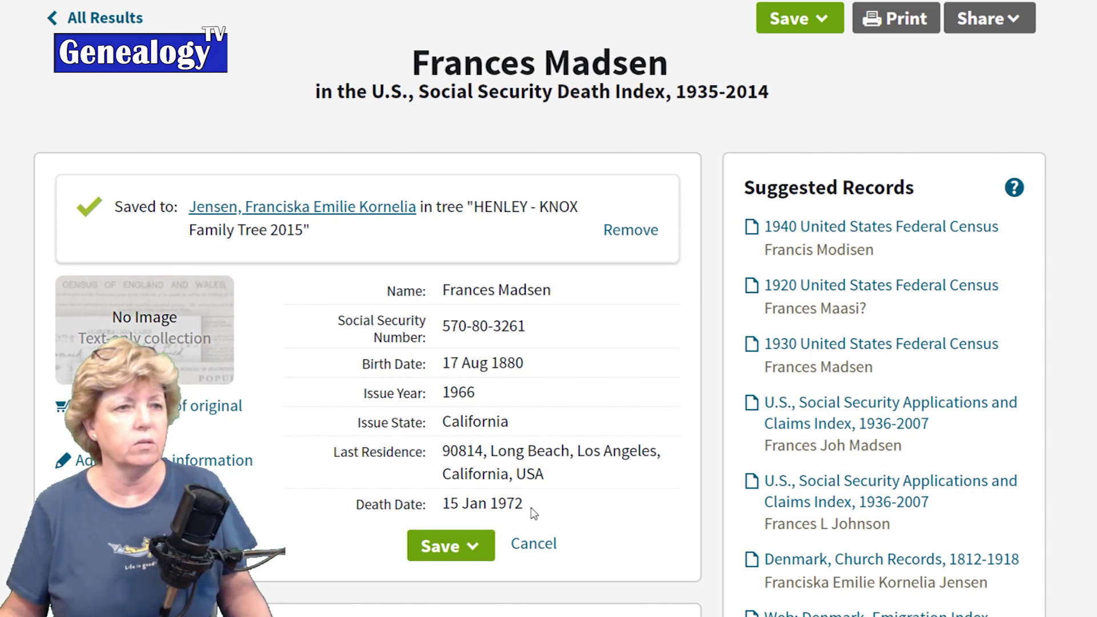
- Attach the death index record to the ancestor in the family tree, saving the new 1966 California residence
{"action": "scroll", "coordinate": [543, 513], "scroll_direction": "down", "scroll_amount": 1}
{"action": "left_click", "coordinate": [473, 478]}
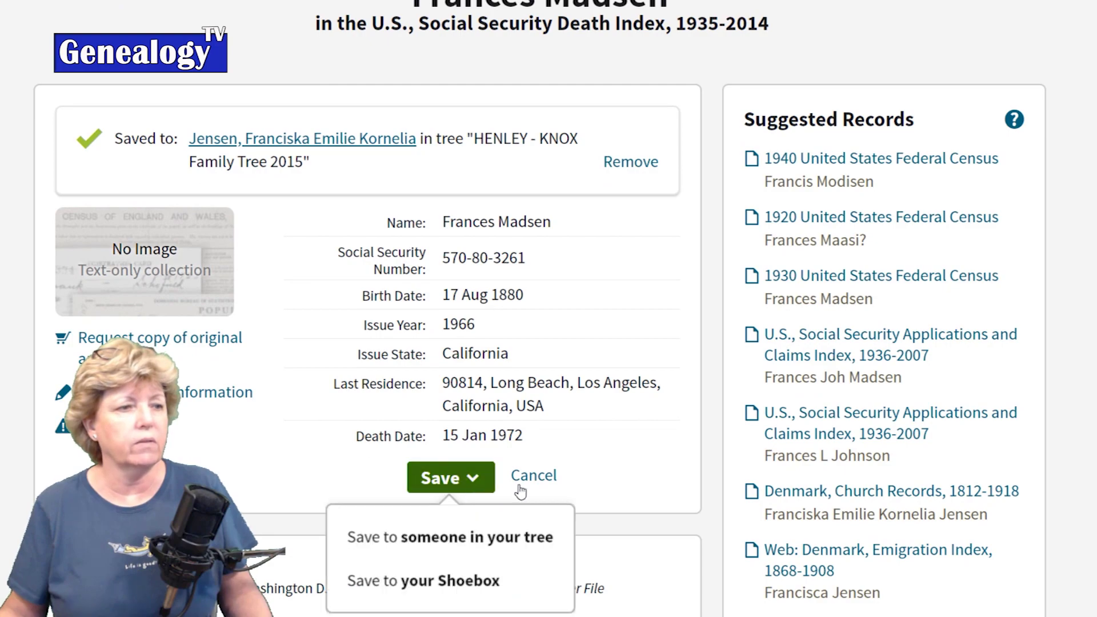
{"action": "scroll", "coordinate": [520, 491], "scroll_direction": "down", "scroll_amount": 2}
{"action": "left_click", "coordinate": [458, 403]}
{"action": "type", "text": "France"}
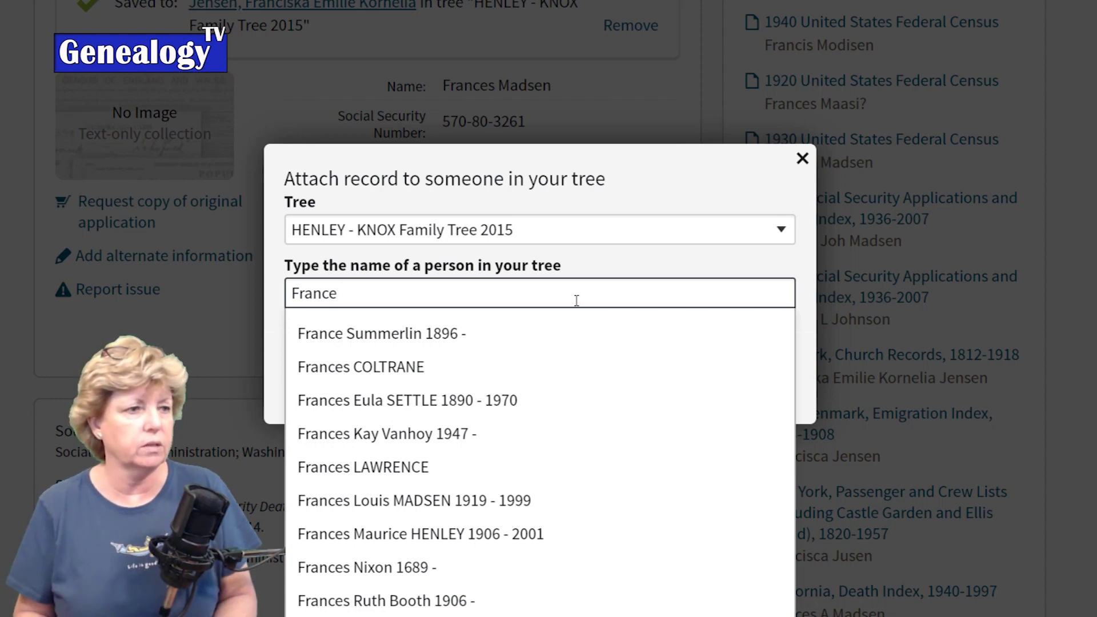
{"action": "key", "text": "BackSpace"}
{"action": "type", "text": "iska"}
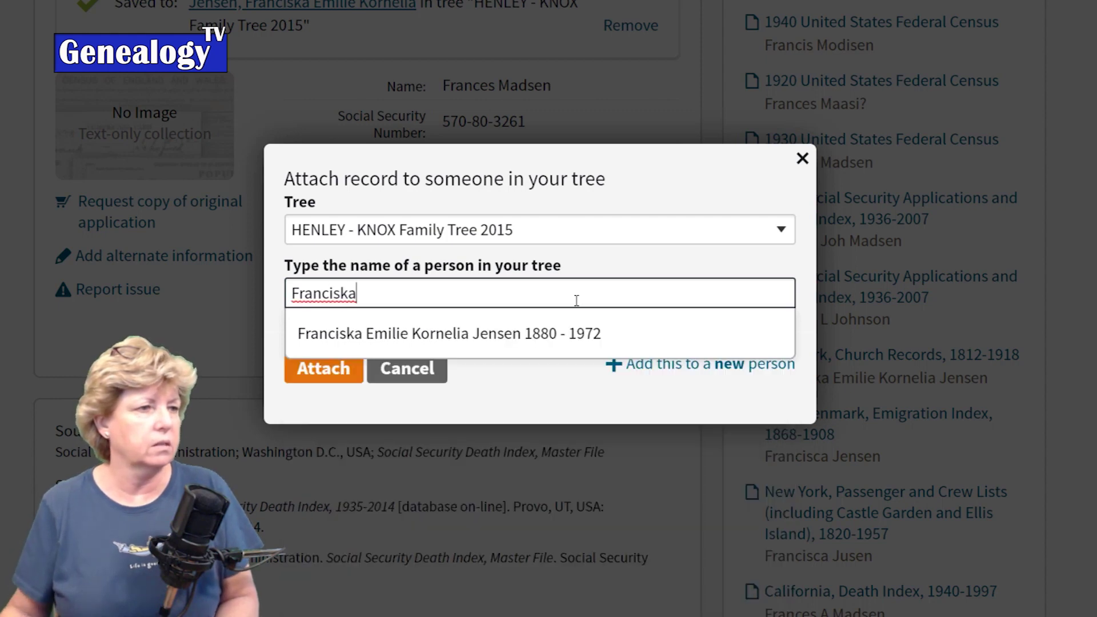
{"action": "left_click", "coordinate": [470, 335]}
{"action": "left_click", "coordinate": [315, 378]}
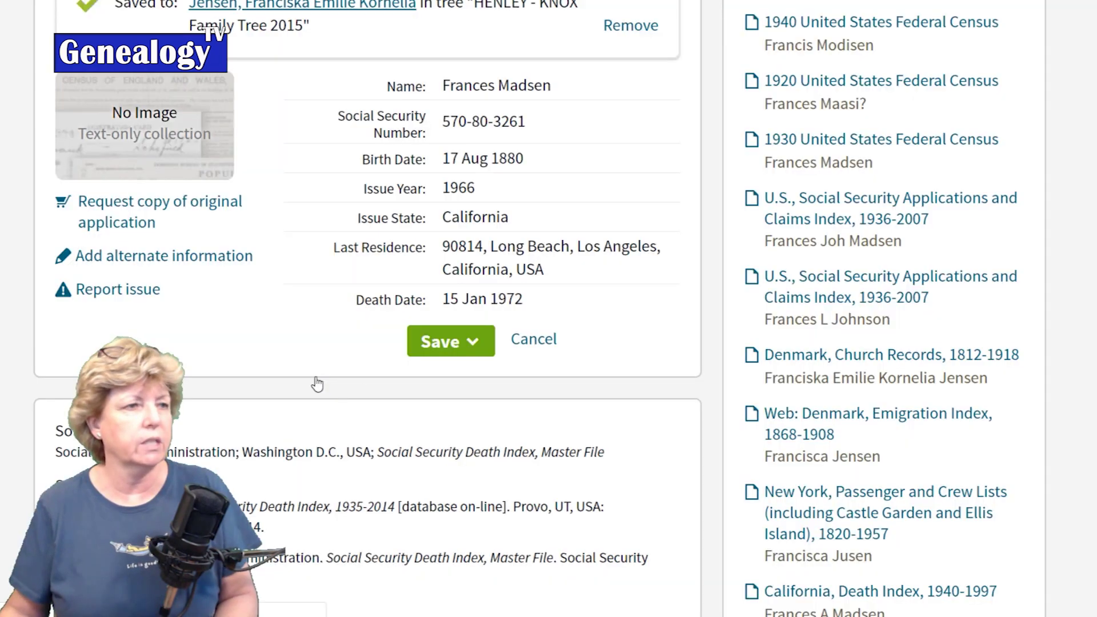
{"action": "scroll", "coordinate": [989, 499], "scroll_direction": "down", "scroll_amount": 1}
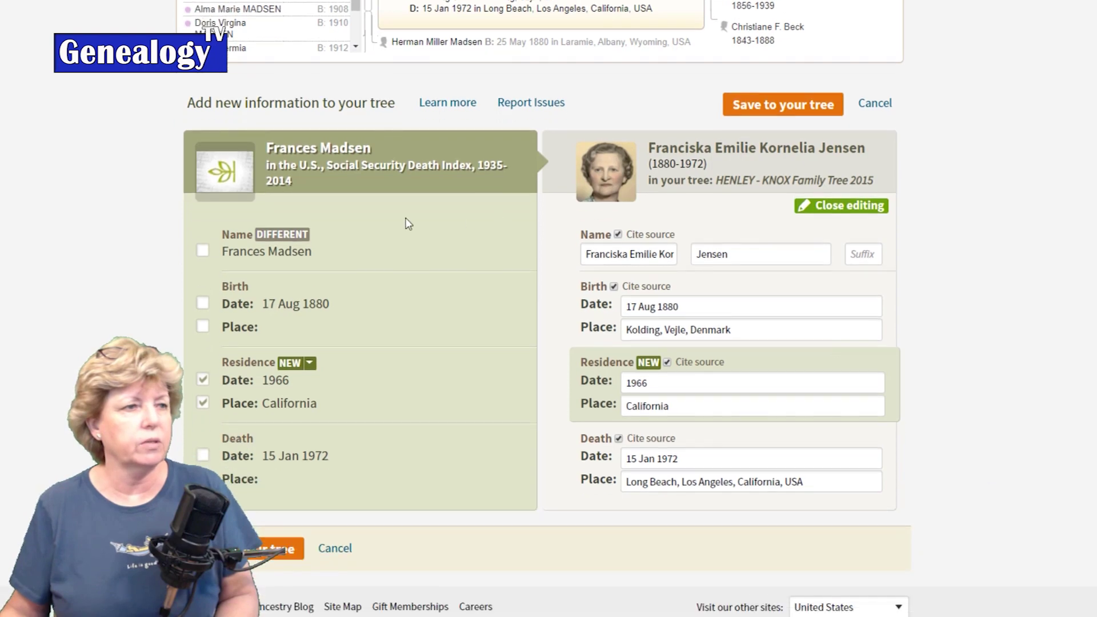
{"action": "left_click", "coordinate": [289, 549]}
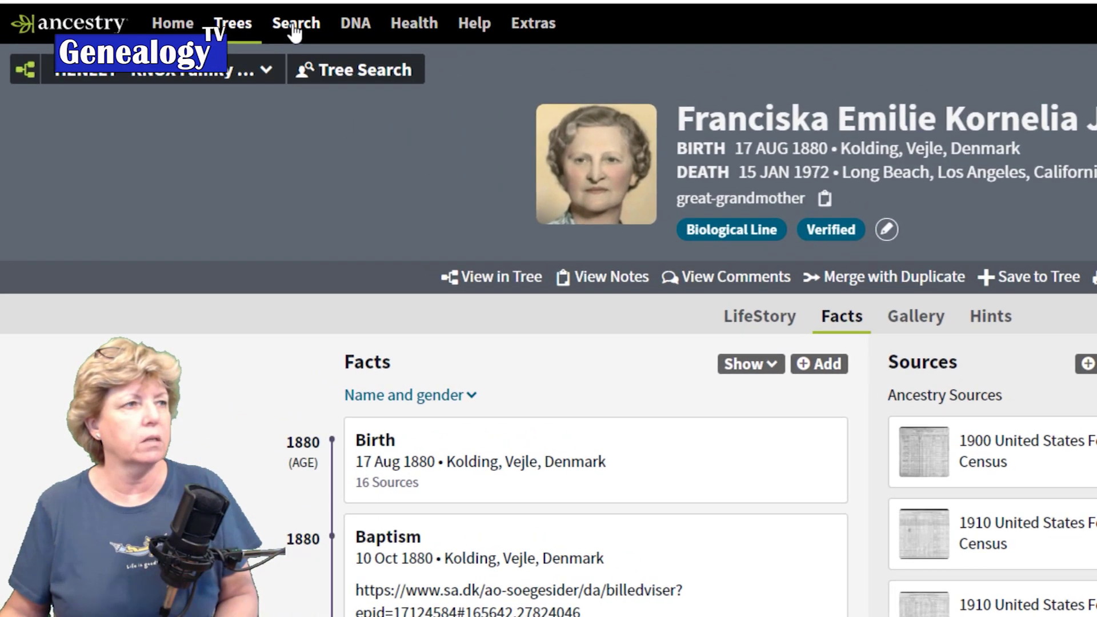
- Return to the Card Catalog and open the U.S., Social Security Applications and Claims Index, 1936-2007
{"action": "left_click", "coordinate": [238, 5]}
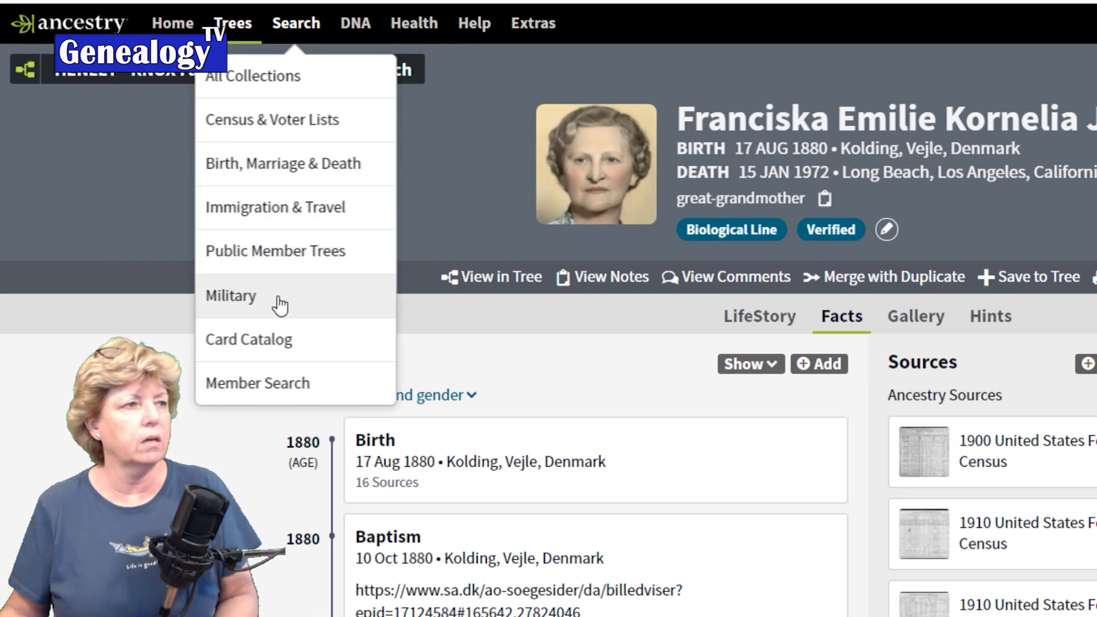
{"action": "left_click", "coordinate": [250, 348]}
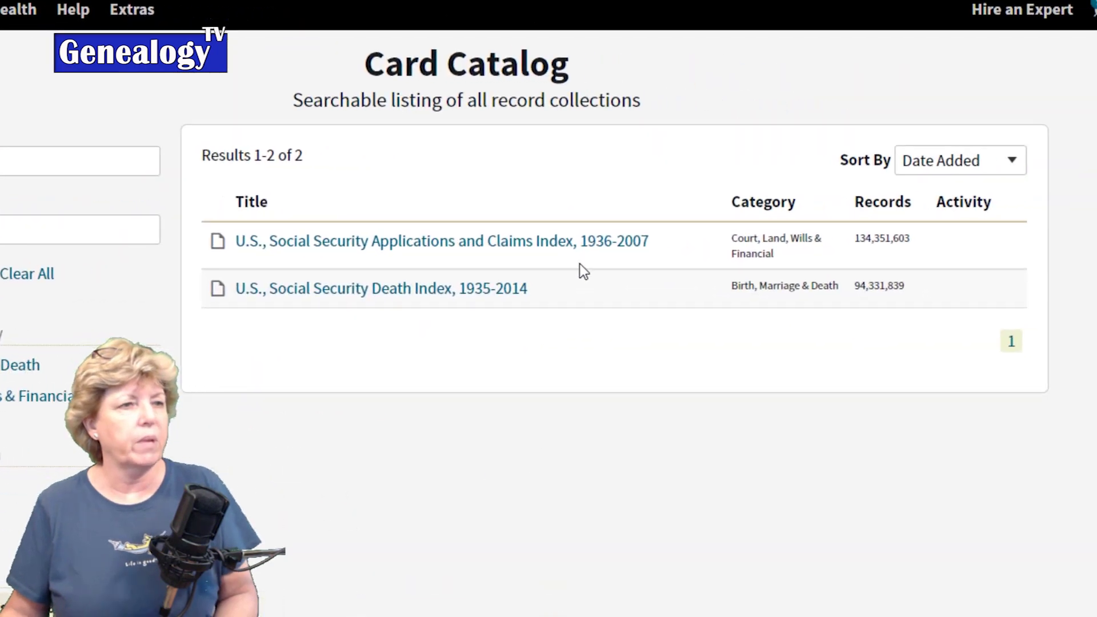
{"action": "mouse_move", "coordinate": [362, 300]}
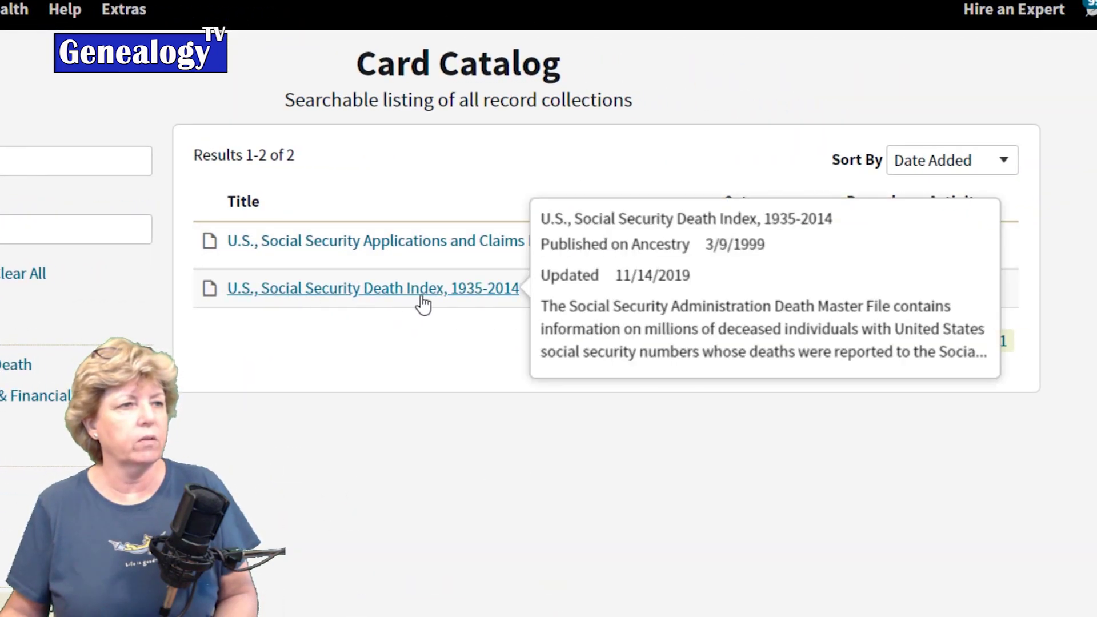
{"action": "left_click", "coordinate": [467, 242]}
- Search the claims index by the ancestor's name, birth year 1880 in Denmark and death year 1972, and open the matching record
{"action": "type", "text": "Frances"}
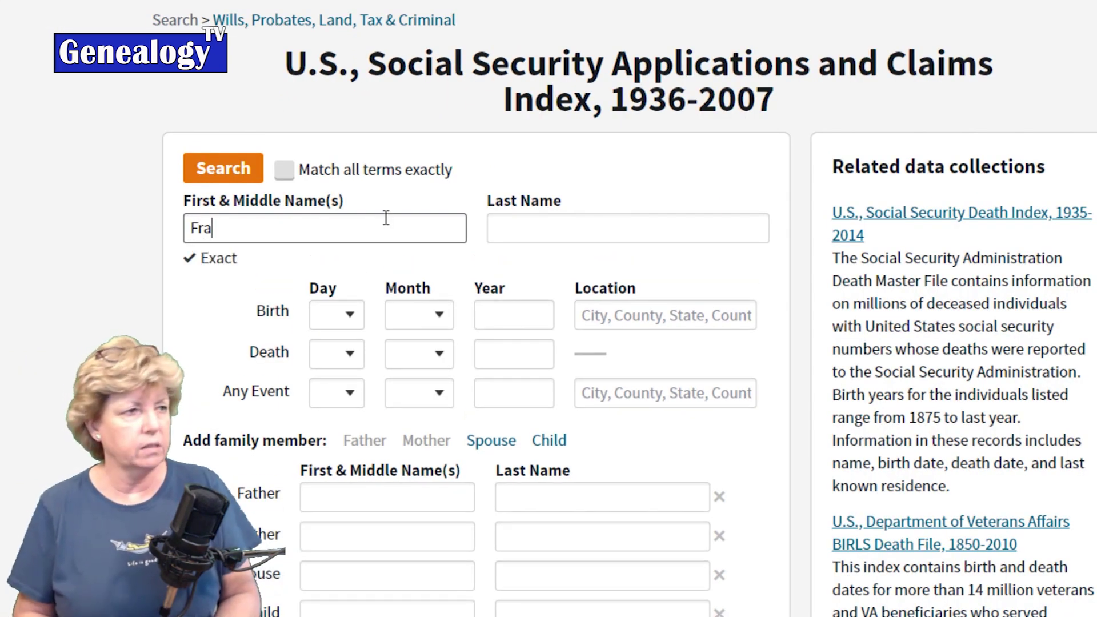
{"action": "key", "text": "Tab"}
{"action": "type", "text": "Madsen"}
{"action": "left_click", "coordinate": [542, 326]}
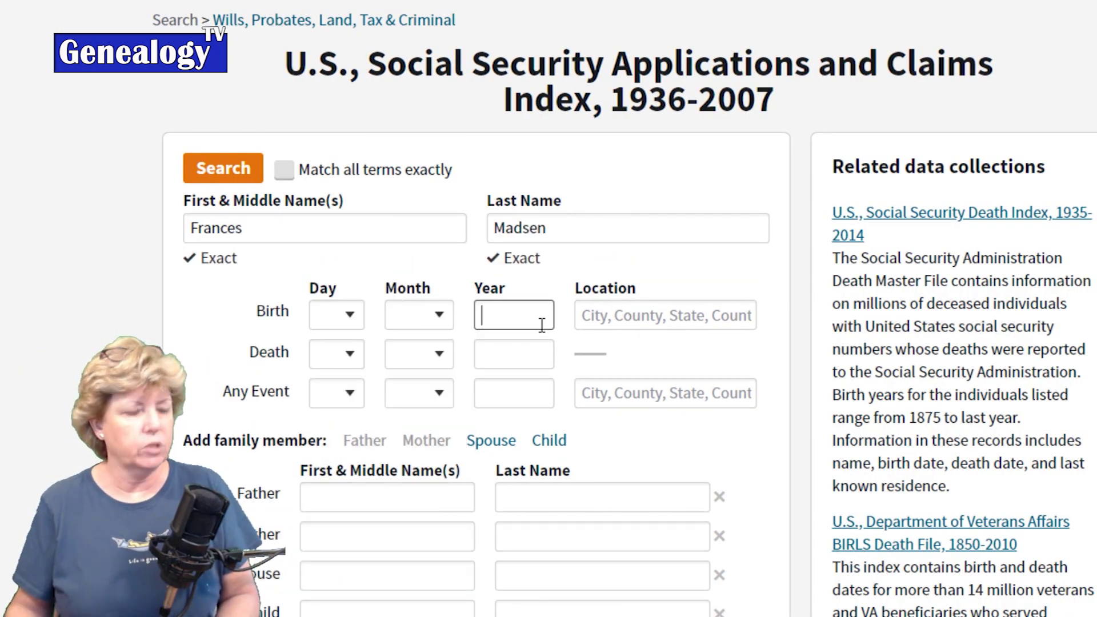
{"action": "type", "text": "1880"}
{"action": "left_click", "coordinate": [659, 317]}
{"action": "type", "text": "Denmark"}
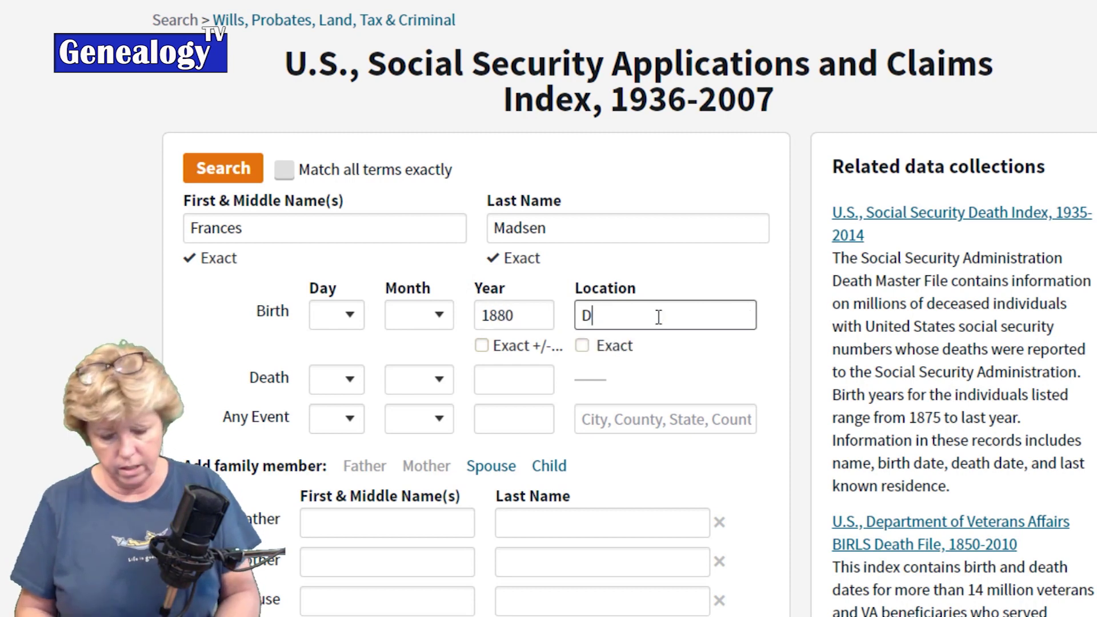
{"action": "key", "text": "Tab"}
{"action": "left_click", "coordinate": [514, 387]}
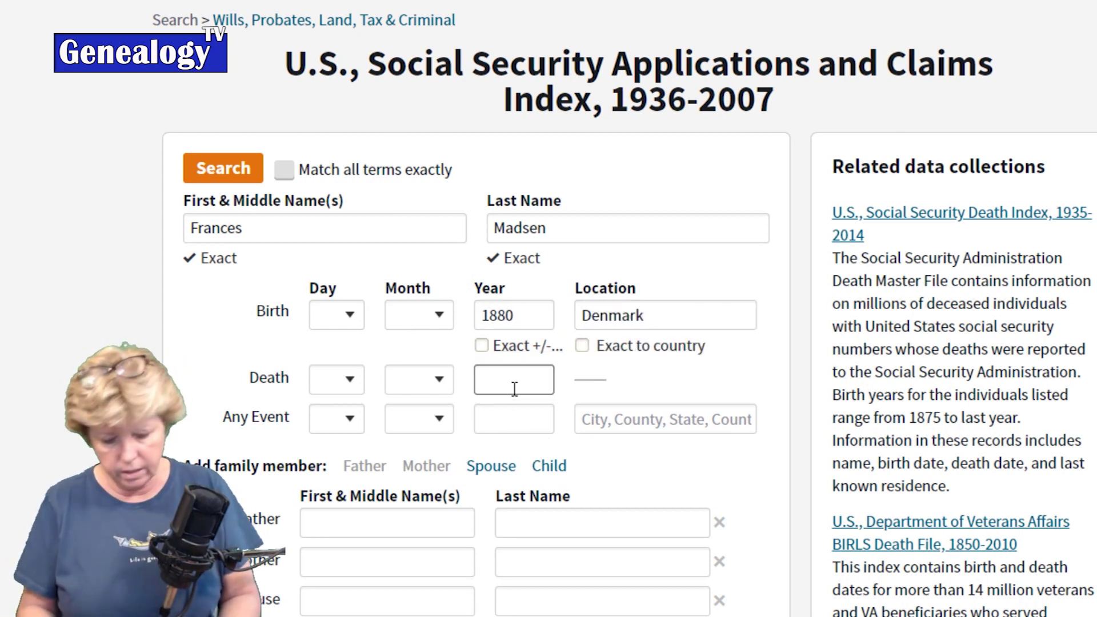
{"action": "type", "text": "1972"}
{"action": "left_click", "coordinate": [237, 179]}
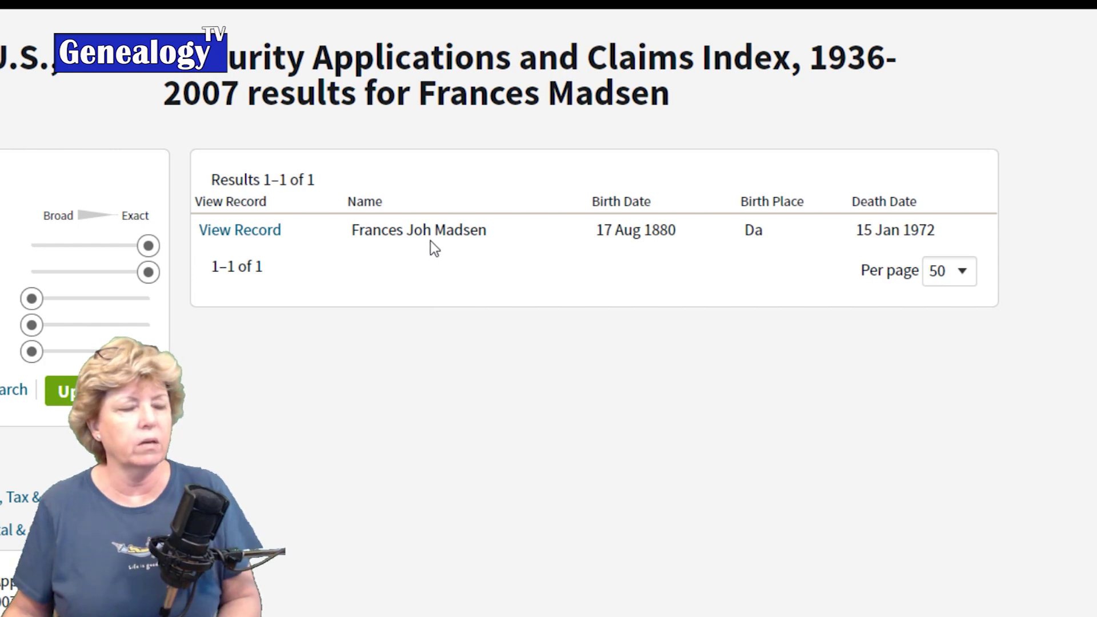
{"action": "left_click", "coordinate": [255, 232]}
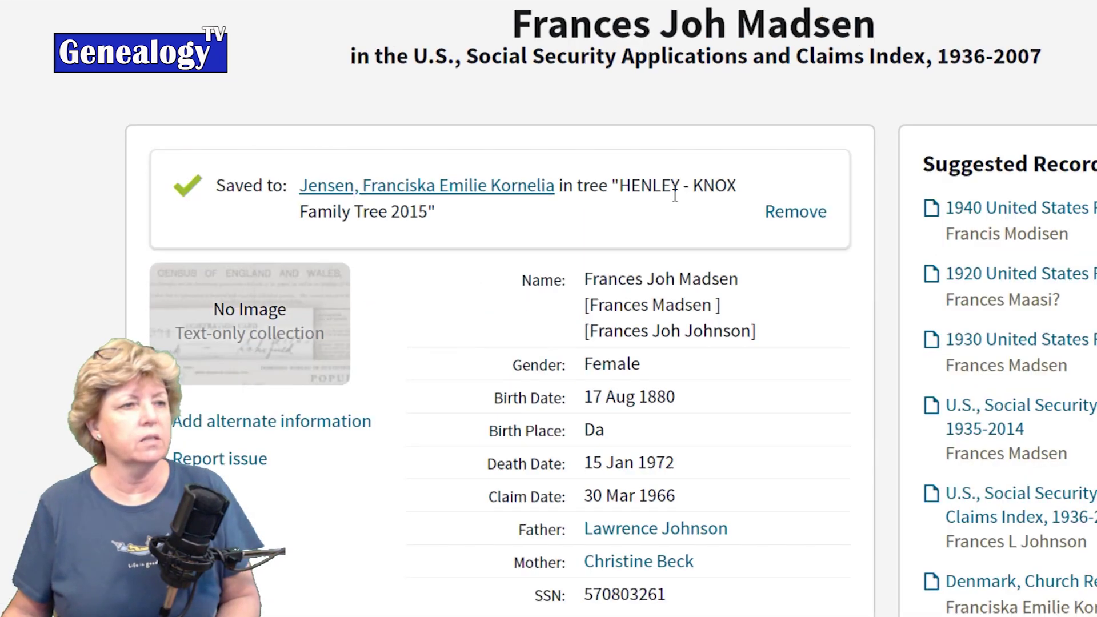
- Save the applications and claims record to the same ancestor in the family tree
{"action": "scroll", "coordinate": [766, 350], "scroll_direction": "down", "scroll_amount": 3}
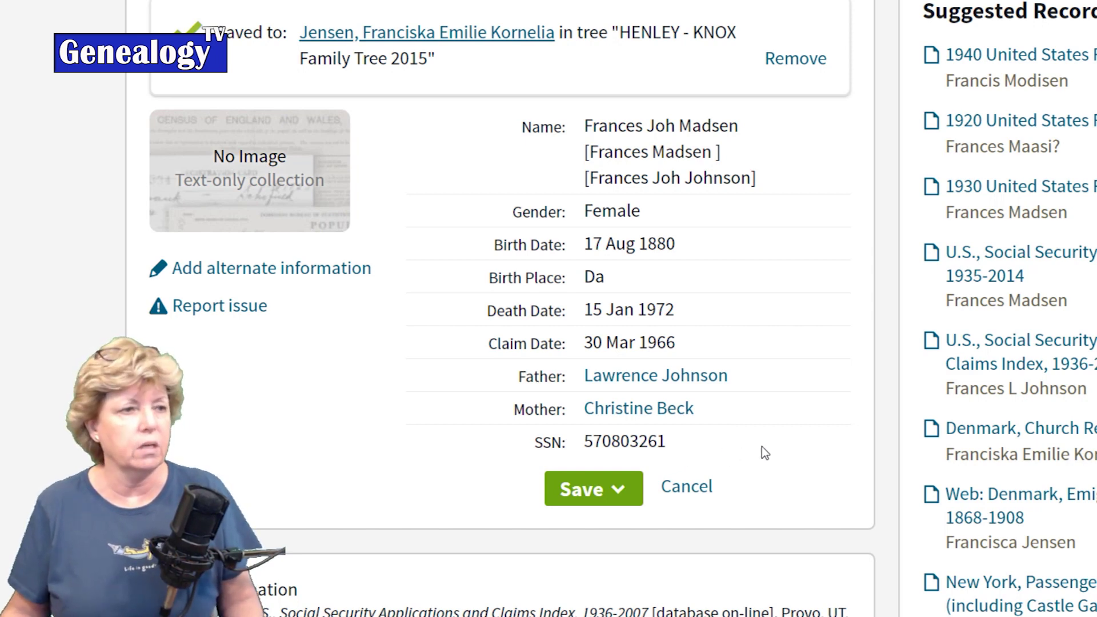
{"action": "left_click", "coordinate": [580, 490]}
{"action": "left_click", "coordinate": [675, 549]}
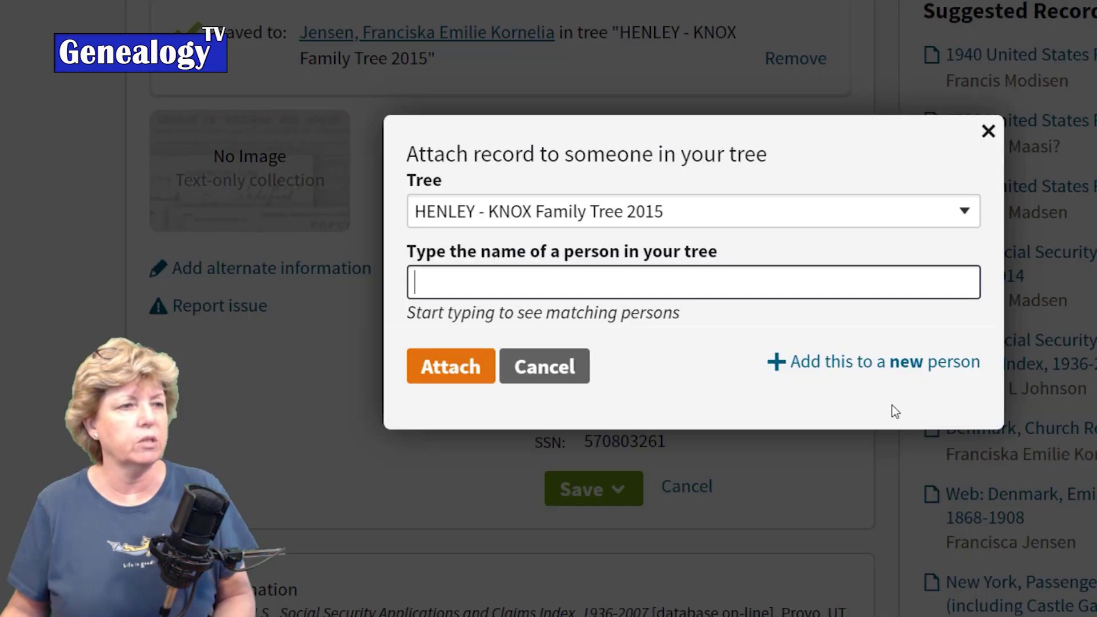
{"action": "type", "text": "Franciska Emilie Kornelia Jensen"}
{"action": "left_click", "coordinate": [447, 372]}
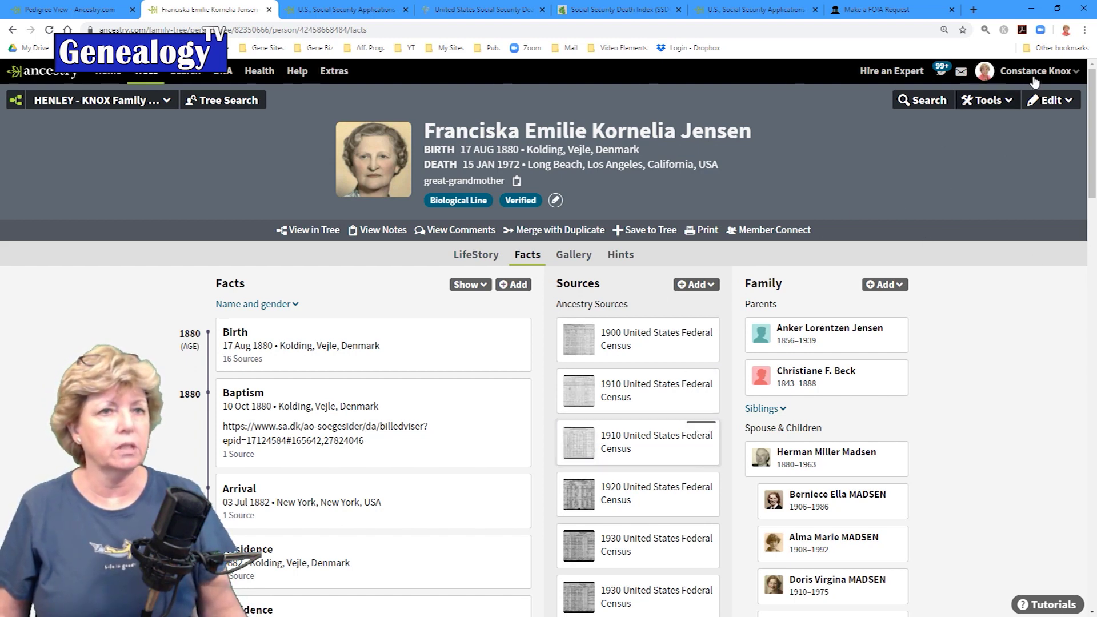
- Look through the residence facts and attached sources on the ancestor's profile
{"action": "scroll", "coordinate": [1089, 167], "scroll_direction": "down", "scroll_amount": 1}
{"action": "scroll", "coordinate": [1089, 167], "scroll_direction": "down", "scroll_amount": 20}
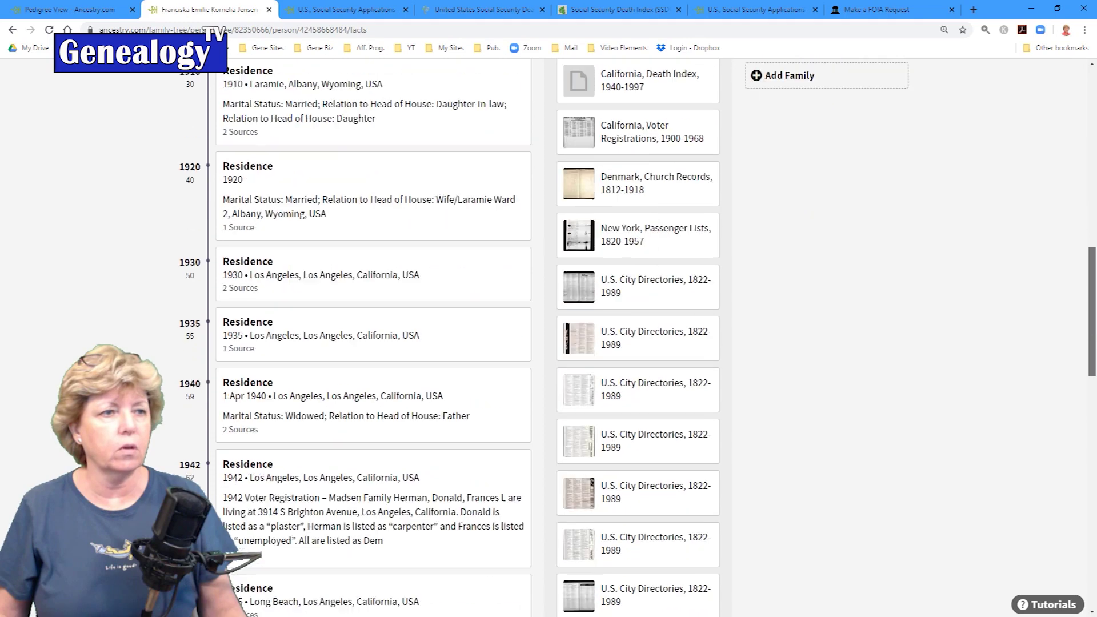
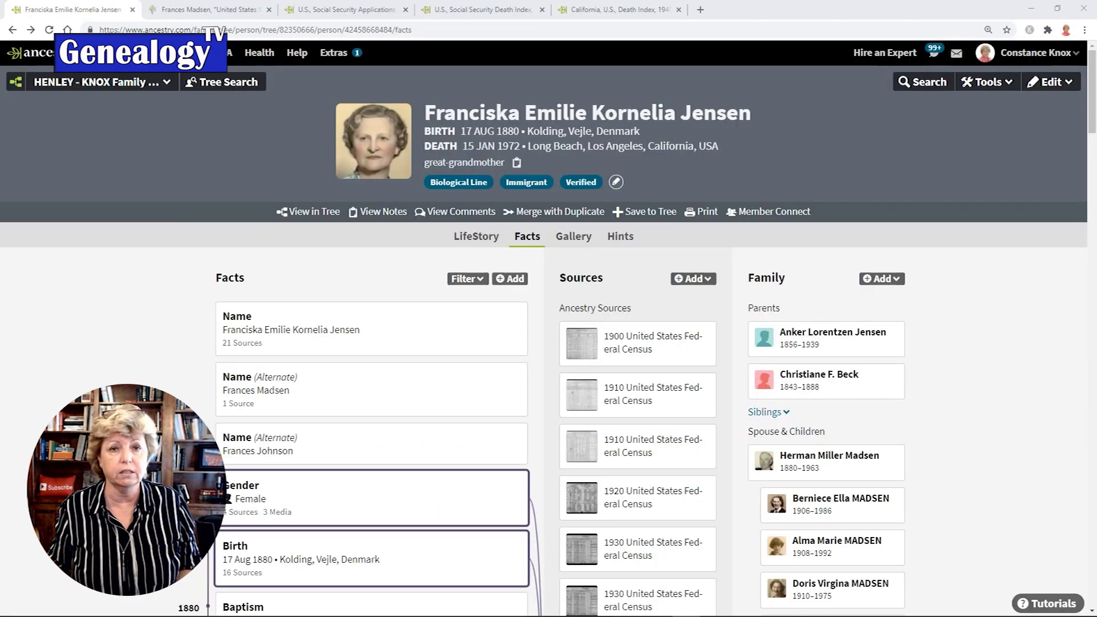
- Review the ancestor's FamilySearch Social Security Death Index record and her Ancestry claims index, Social Security Death Index and California Death Index records
{"action": "left_click", "coordinate": [181, 11]}
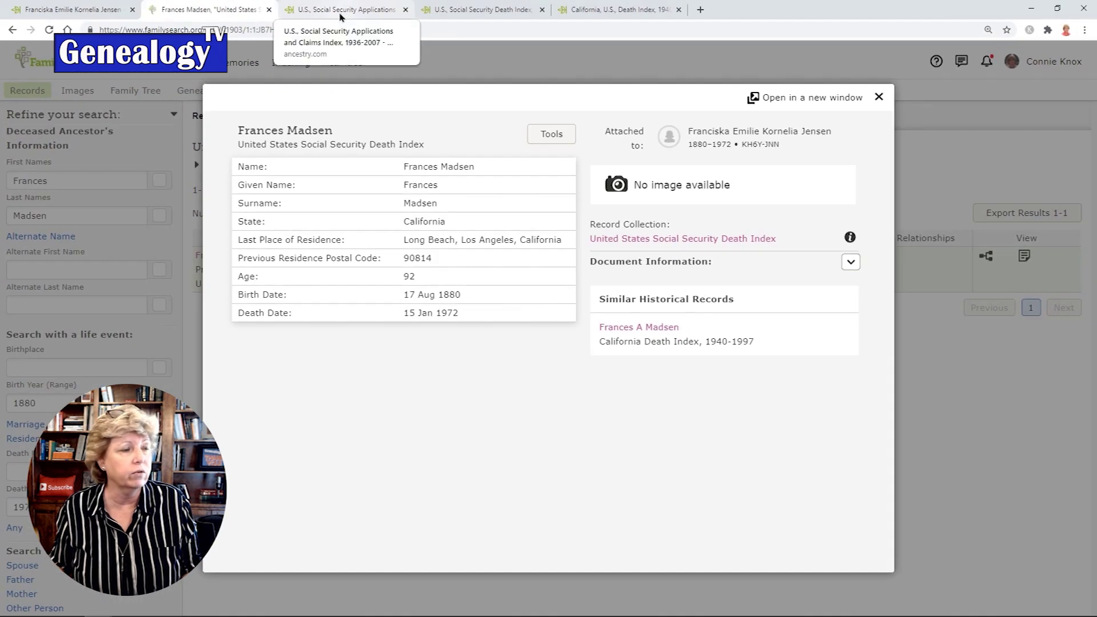
{"action": "left_click", "coordinate": [340, 17]}
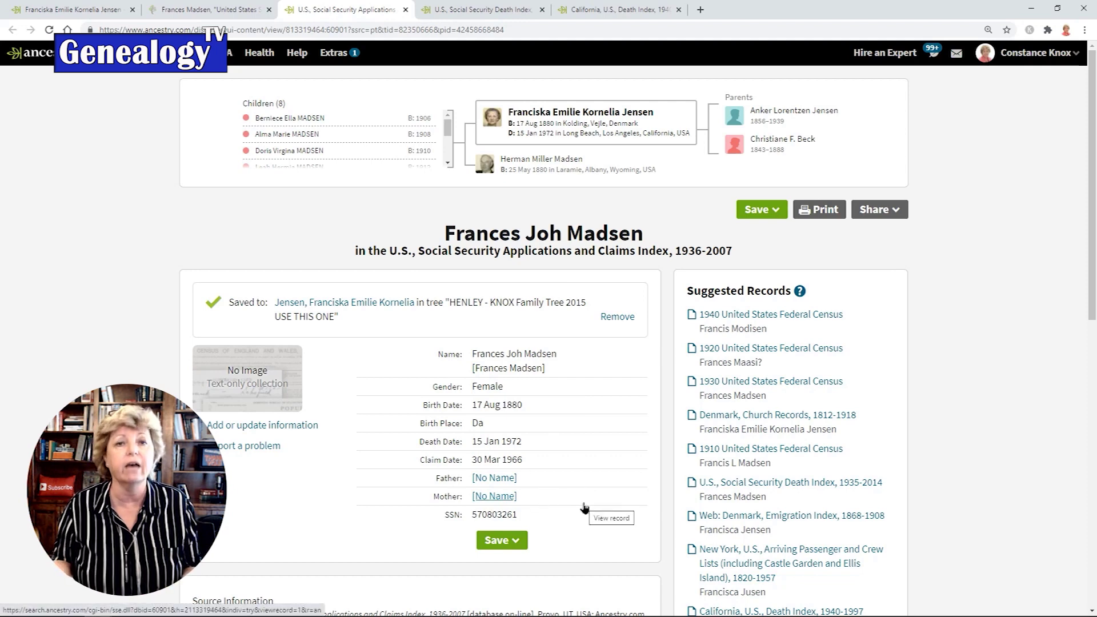
{"action": "left_click", "coordinate": [481, 11]}
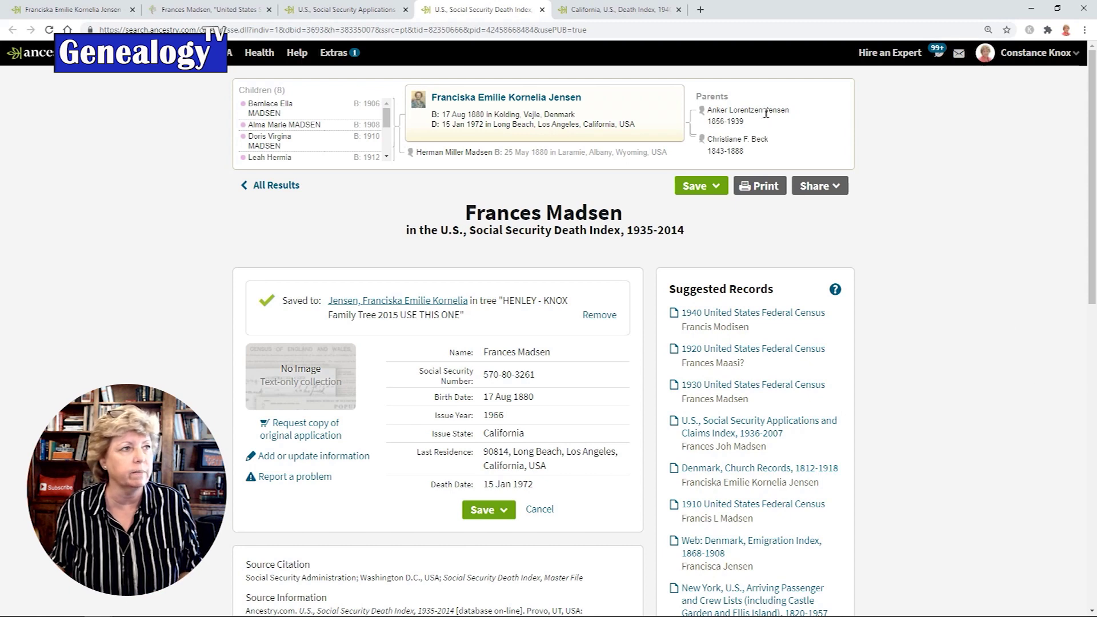
{"action": "left_click", "coordinate": [609, 11]}
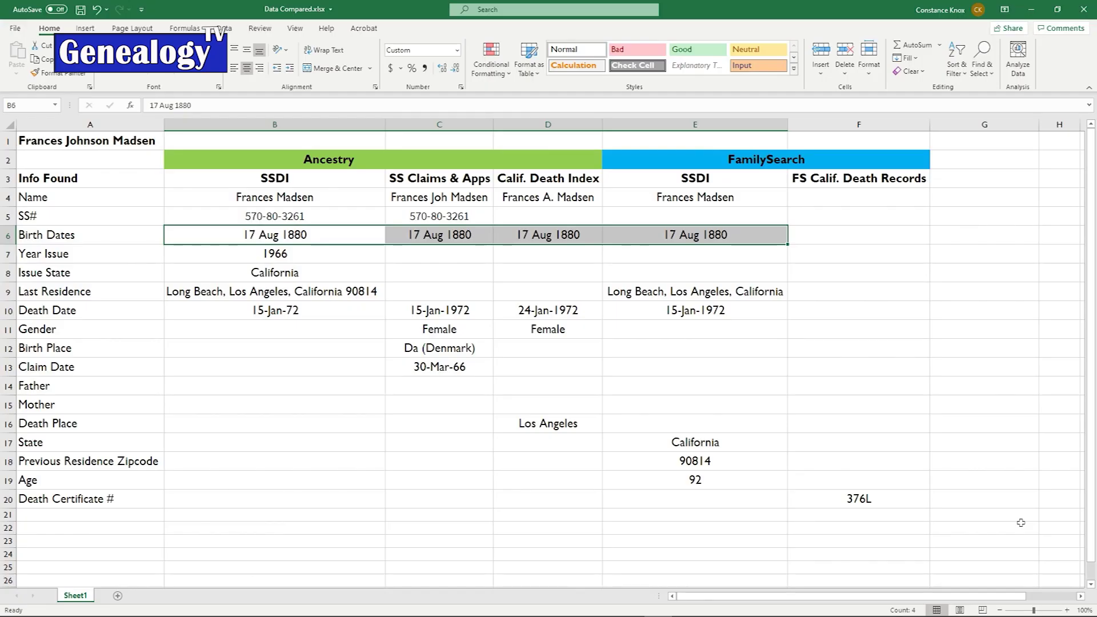
- In the Data Compared.xlsx workbook in Excel, compare the name, SS#, birth dates, year issue and issue state rows across the record sources
{"action": "left_click", "coordinate": [206, 233]}
{"action": "left_click", "coordinate": [116, 200]}
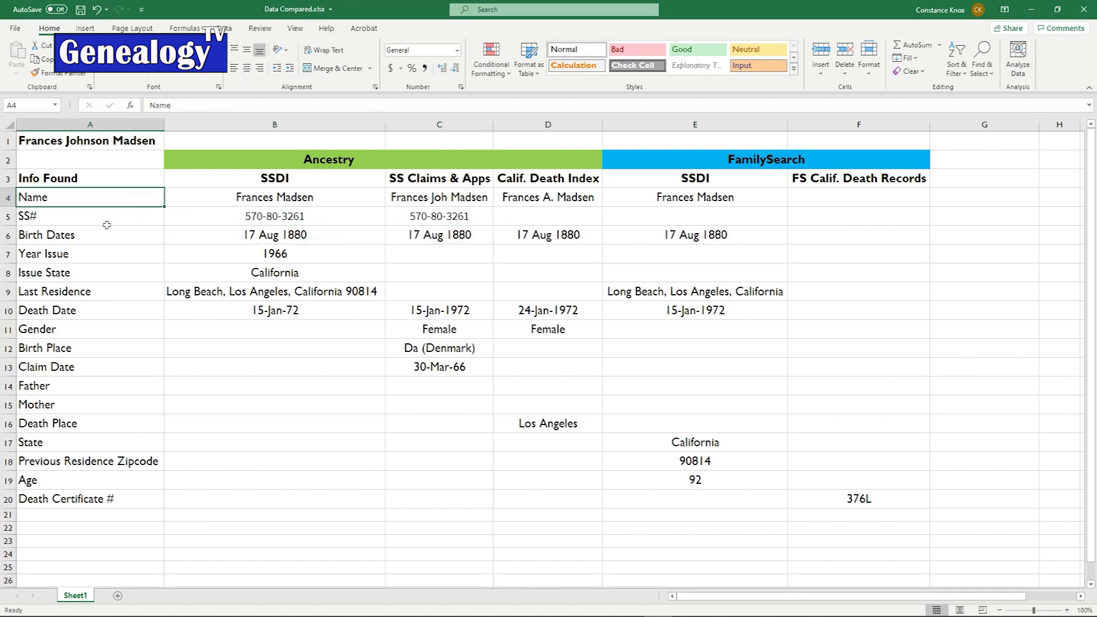
{"action": "left_click", "coordinate": [106, 224]}
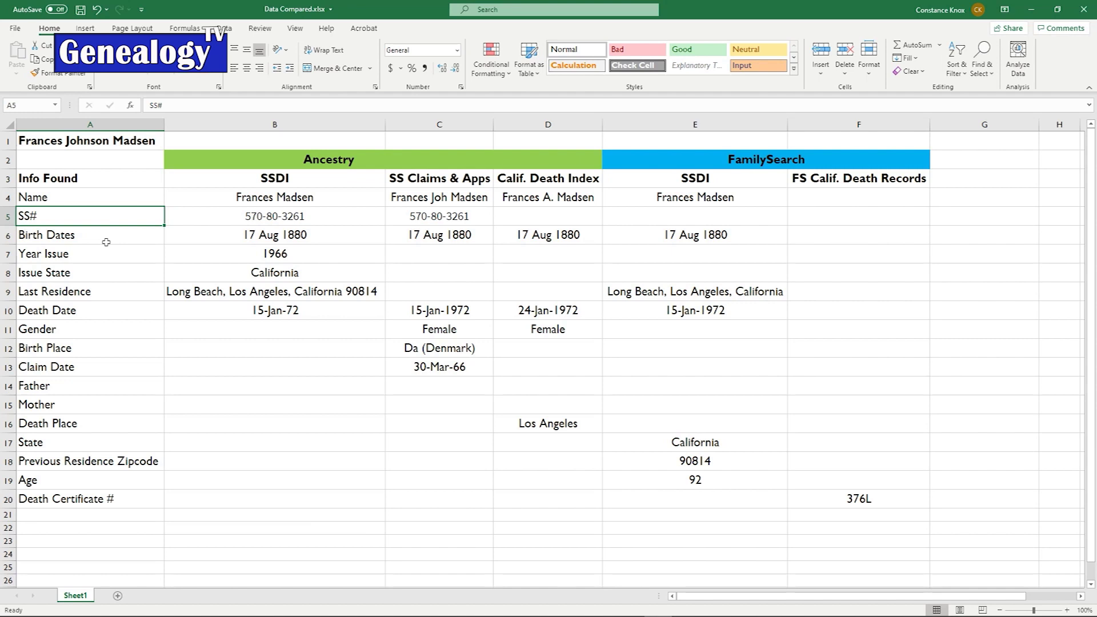
{"action": "left_click", "coordinate": [106, 242]}
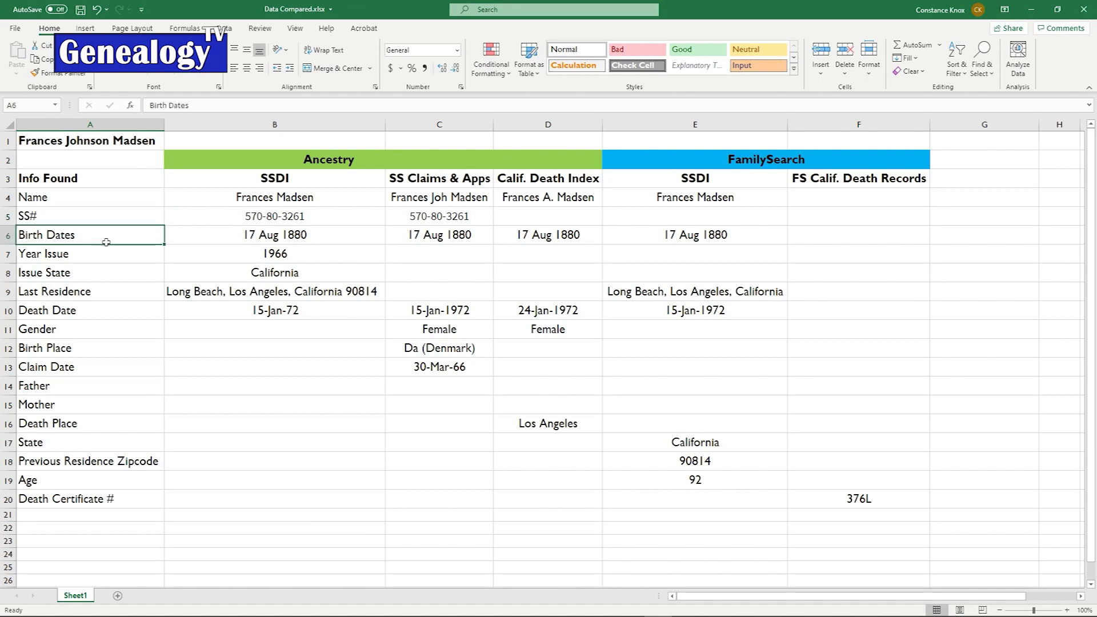
{"action": "left_click", "coordinate": [104, 254]}
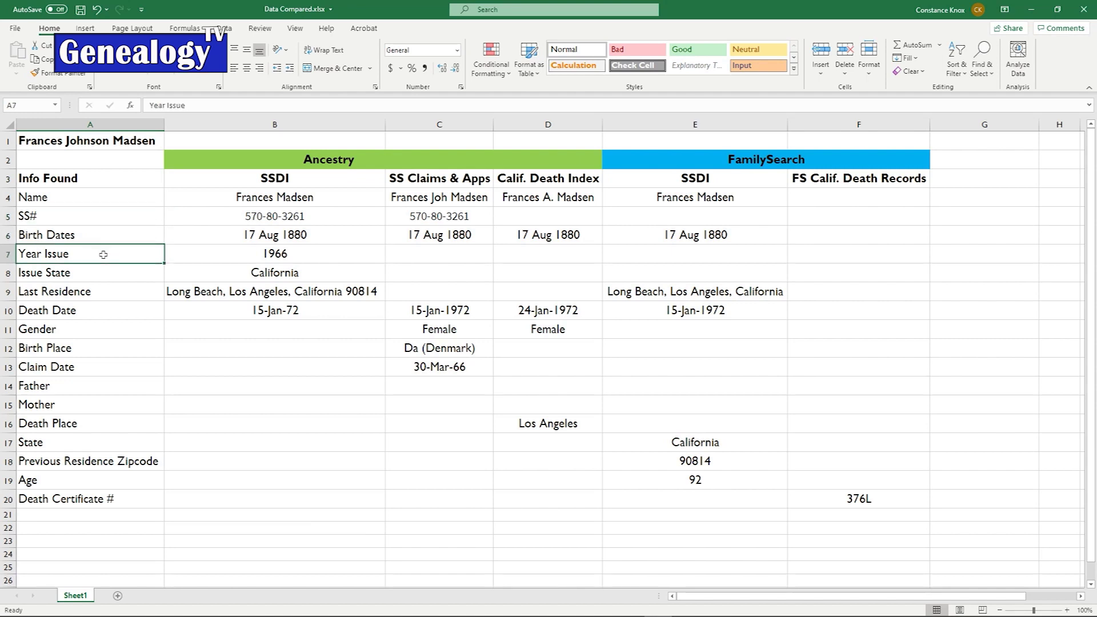
{"action": "left_click", "coordinate": [323, 254]}
{"action": "left_click", "coordinate": [124, 275]}
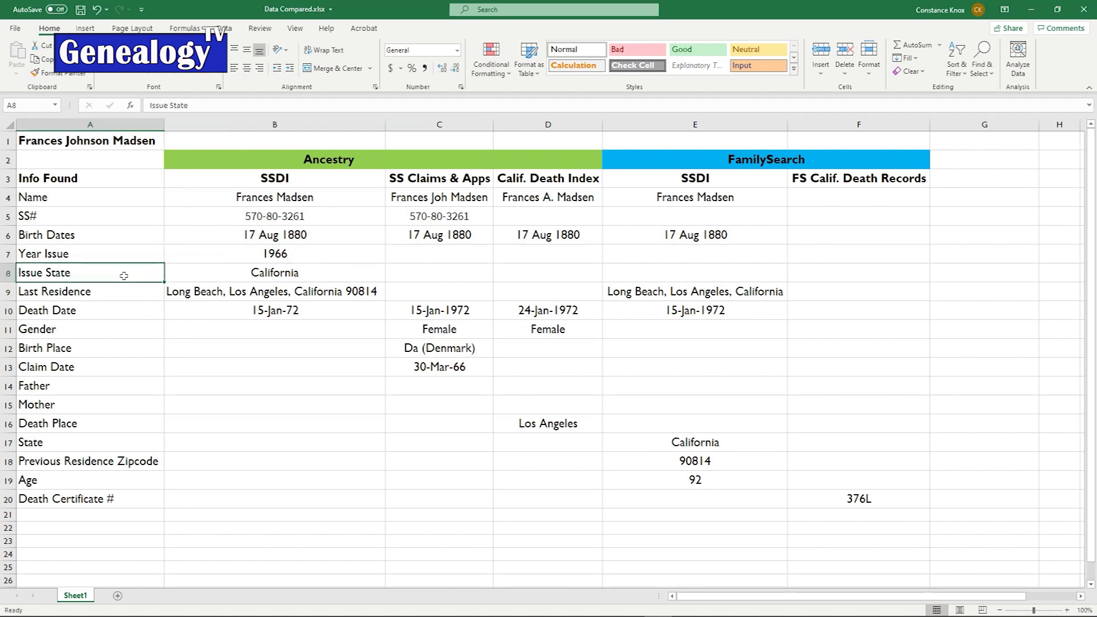
{"action": "left_click", "coordinate": [296, 275]}
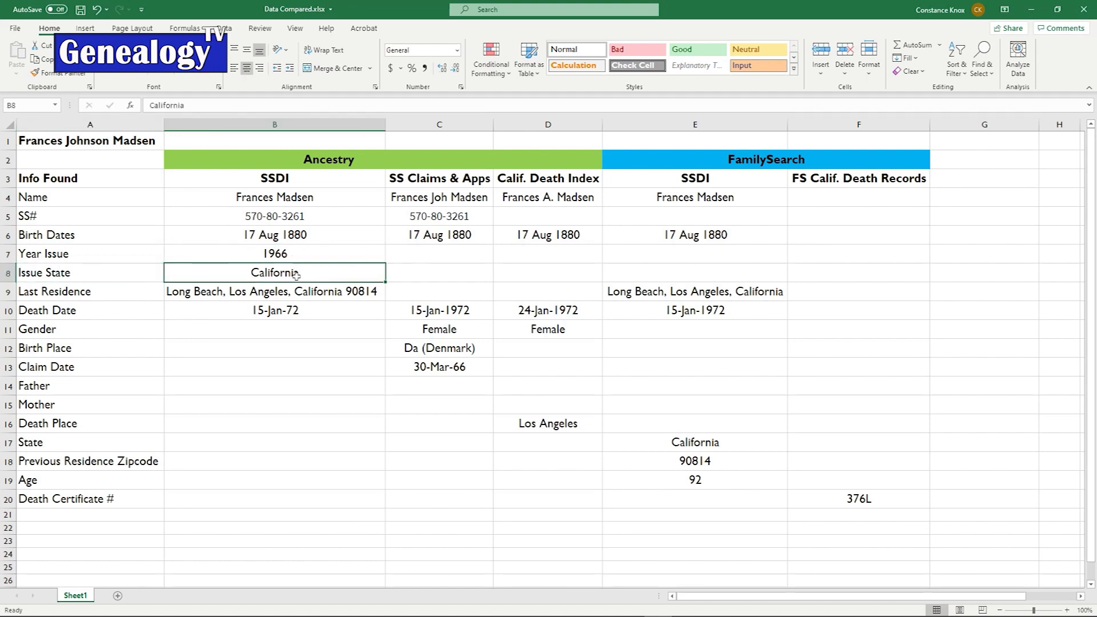
- Compare the last residence and death date rows across Ancestry and FamilySearch, checking the California Death Index's death date
{"action": "left_click", "coordinate": [113, 293]}
{"action": "left_click", "coordinate": [187, 294]}
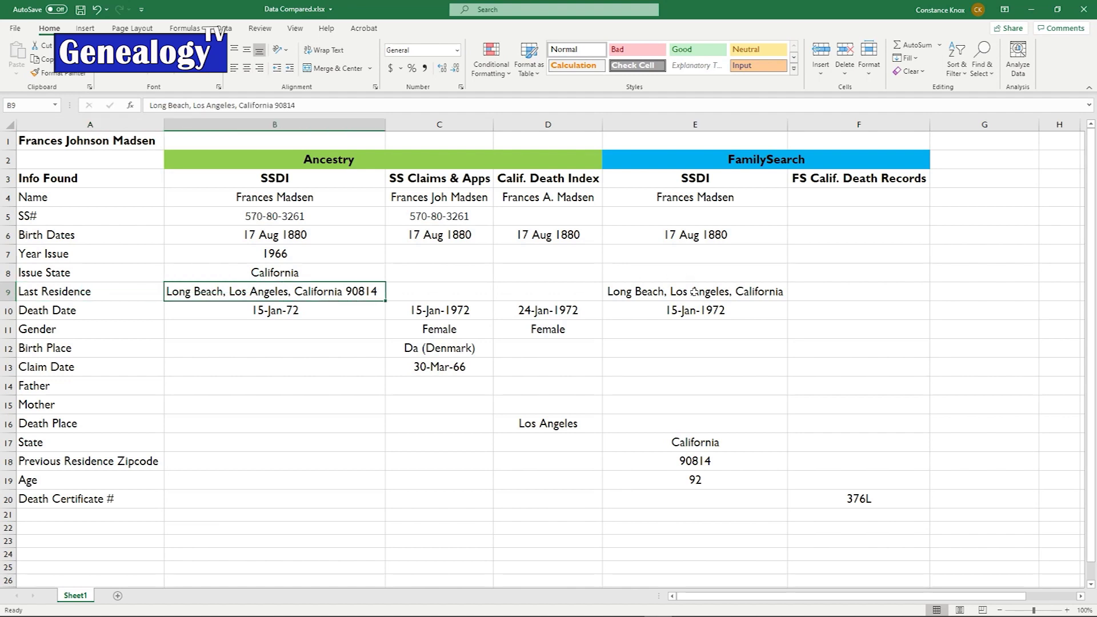
{"action": "left_click", "coordinate": [695, 294]}
{"action": "left_click", "coordinate": [86, 312]}
{"action": "left_click_drag", "start_coordinate": [274, 312], "coordinate": [756, 313]}
{"action": "left_click", "coordinate": [582, 318]}
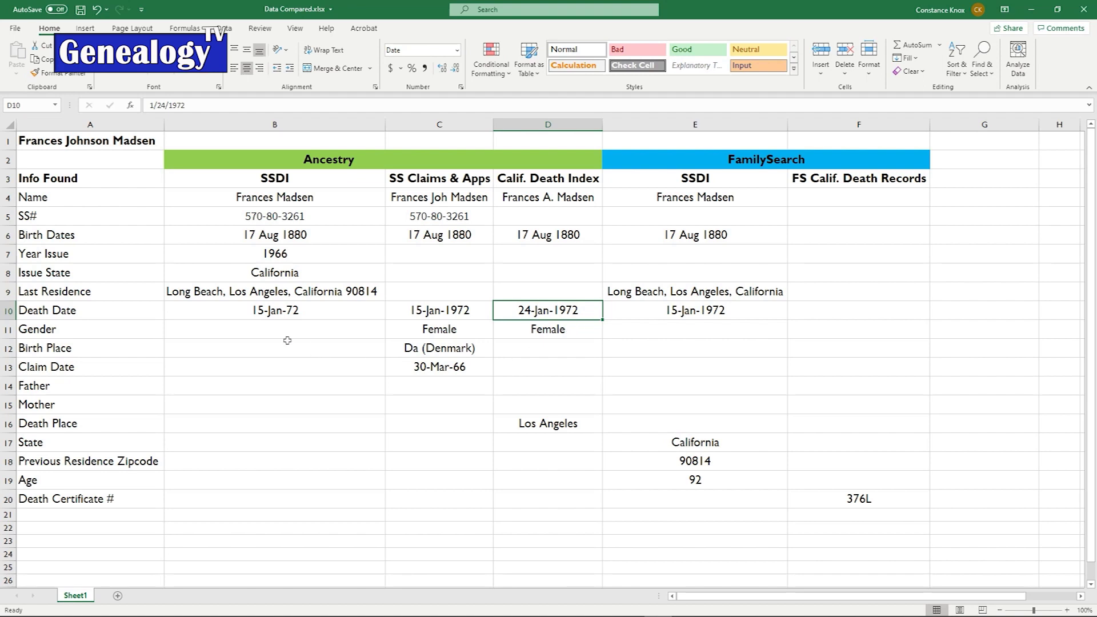
- Examine the gender, birth place and claim date rows, and compare the claim details with the issue state
{"action": "left_click", "coordinate": [110, 338]}
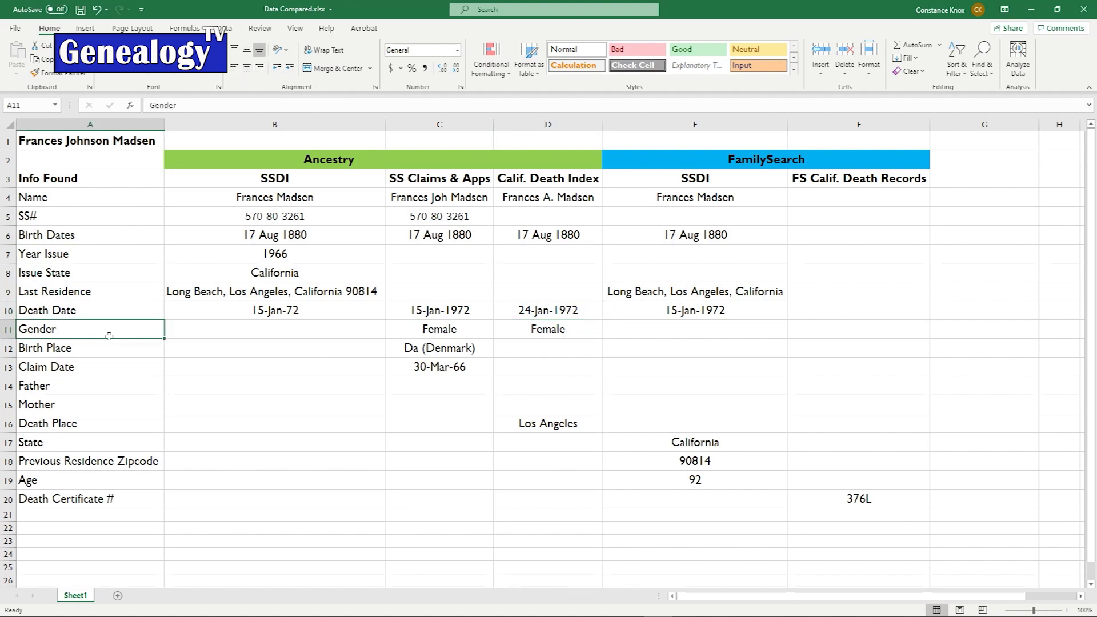
{"action": "left_click_drag", "start_coordinate": [439, 335], "coordinate": [546, 334]}
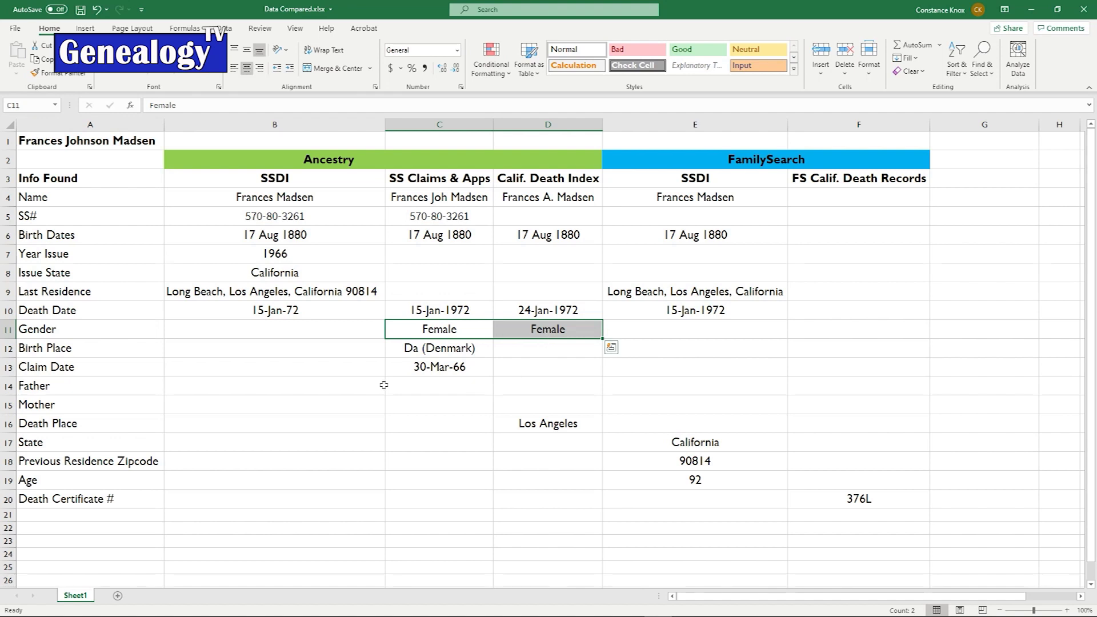
{"action": "left_click", "coordinate": [423, 350]}
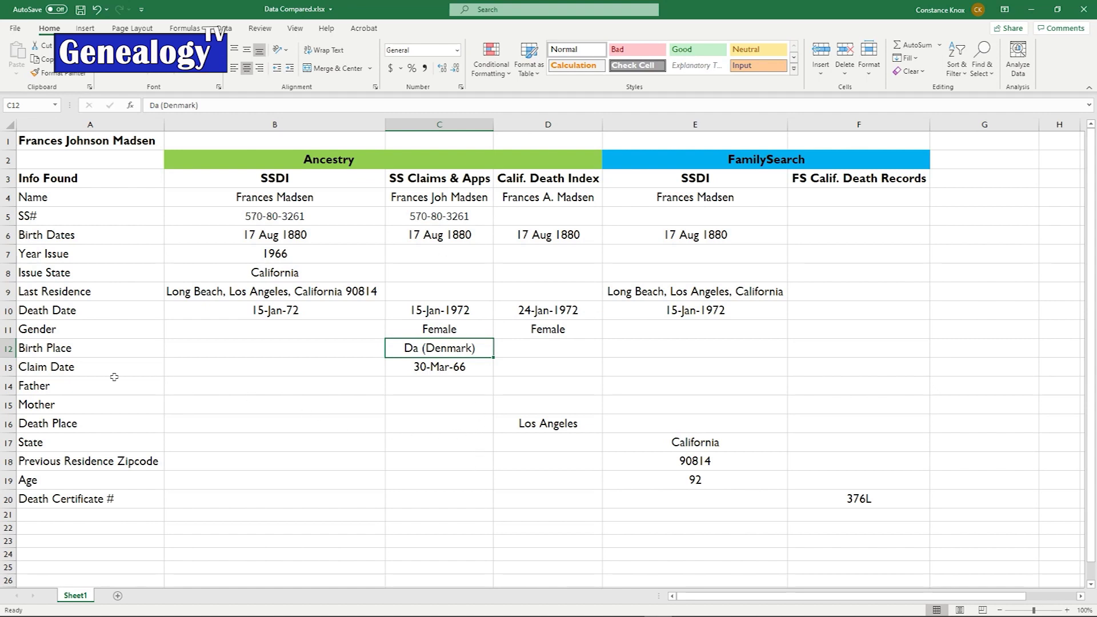
{"action": "left_click", "coordinate": [406, 370]}
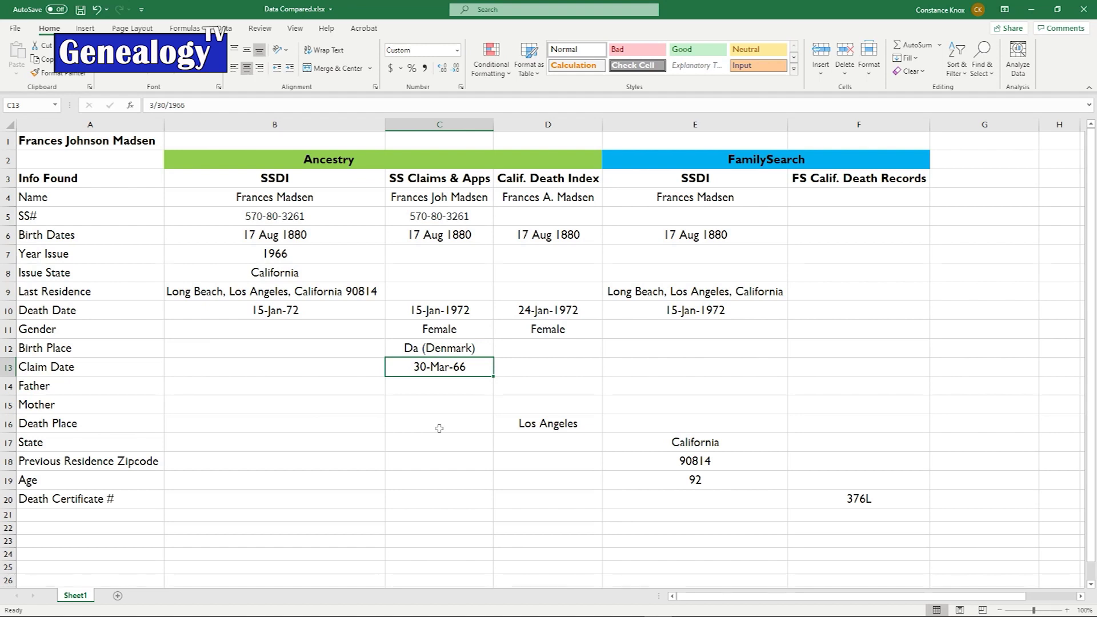
{"action": "left_click", "coordinate": [325, 274]}
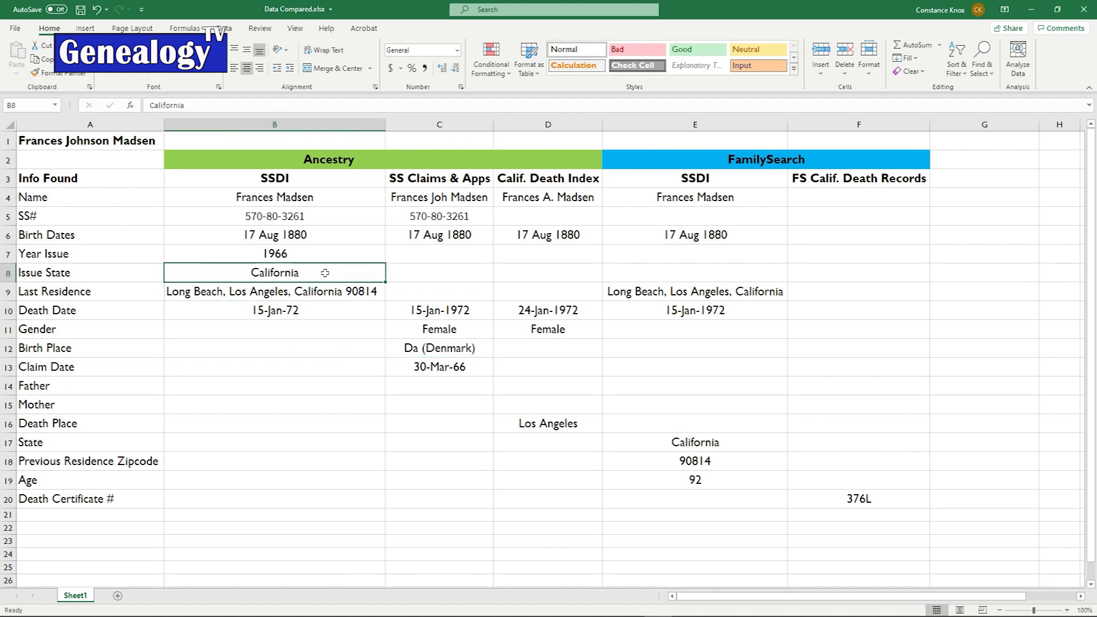
{"action": "left_click", "coordinate": [472, 351]}
{"action": "left_click", "coordinate": [473, 374]}
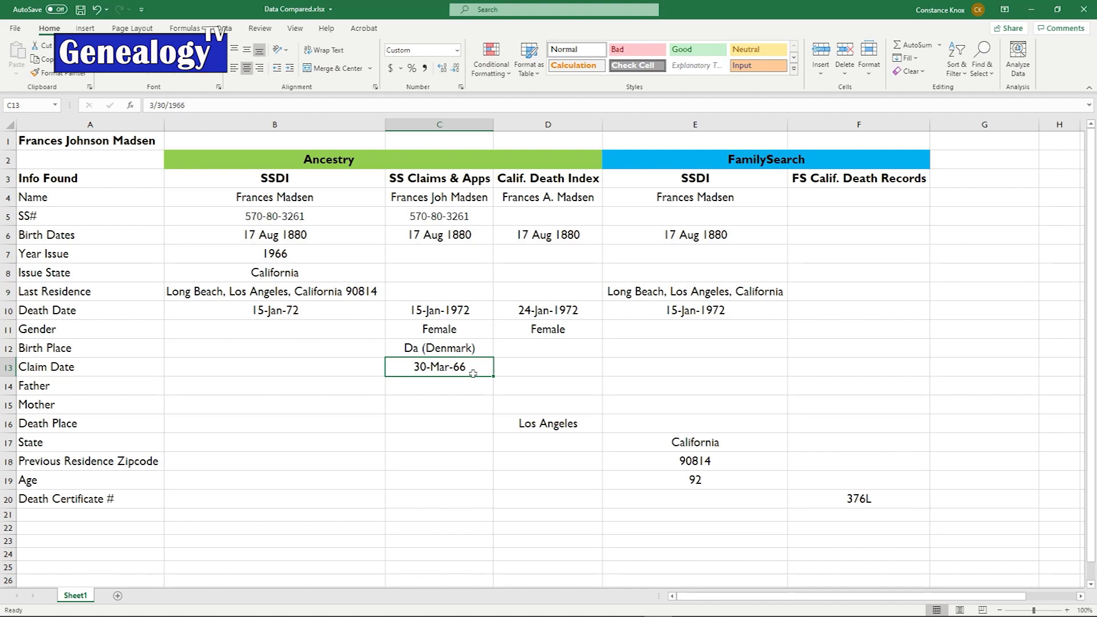
- Examine the parents, death place, state, previous zipcode, age and death certificate rows, and highlight the row labels from Name to Death Certificate #
{"action": "left_click_drag", "start_coordinate": [235, 391], "coordinate": [238, 404]}
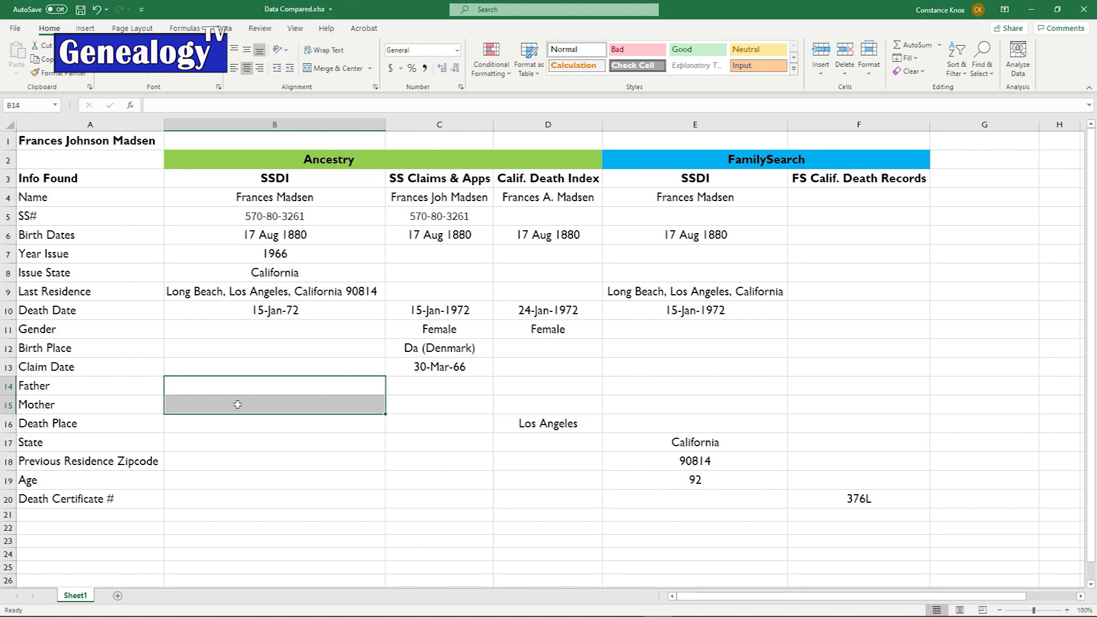
{"action": "left_click_drag", "start_coordinate": [443, 390], "coordinate": [446, 408]}
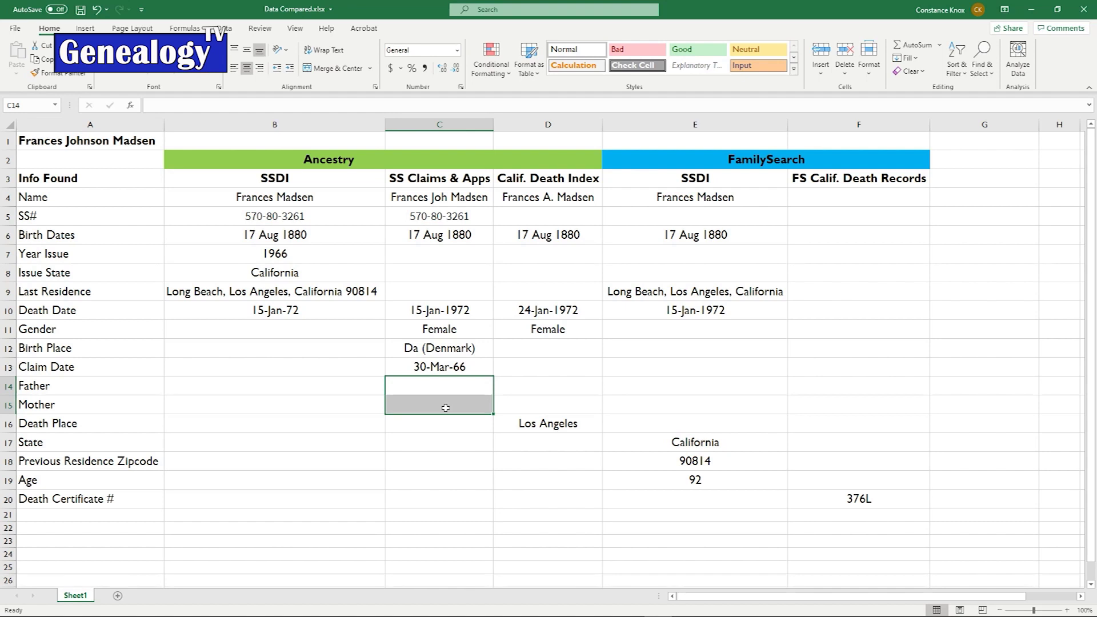
{"action": "left_click", "coordinate": [521, 424]}
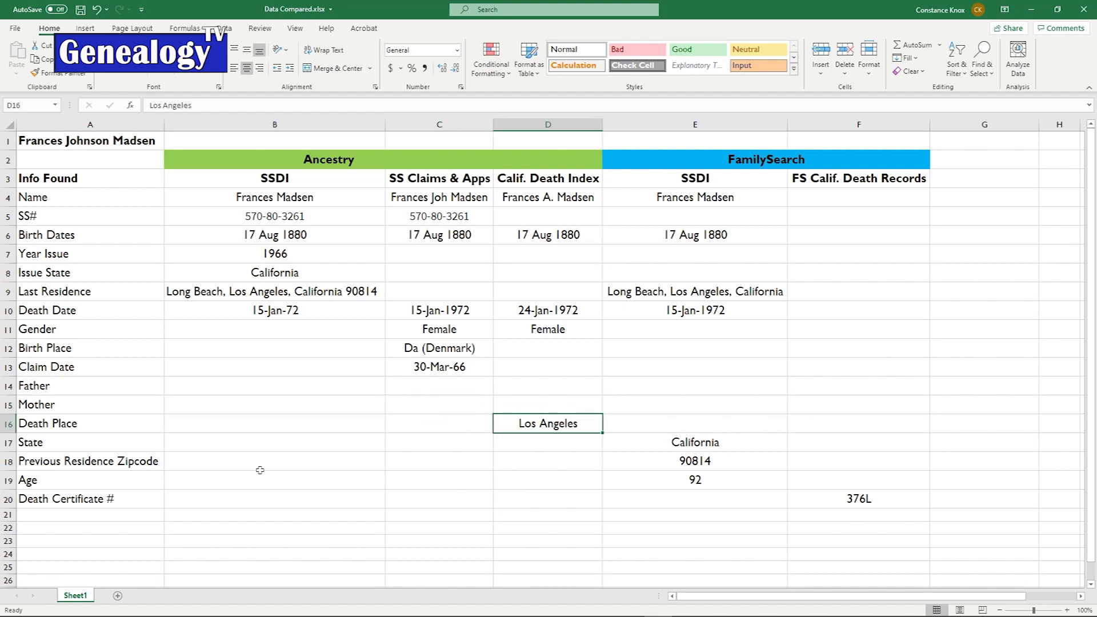
{"action": "left_click", "coordinate": [677, 449]}
{"action": "left_click_drag", "start_coordinate": [676, 450], "coordinate": [679, 468]}
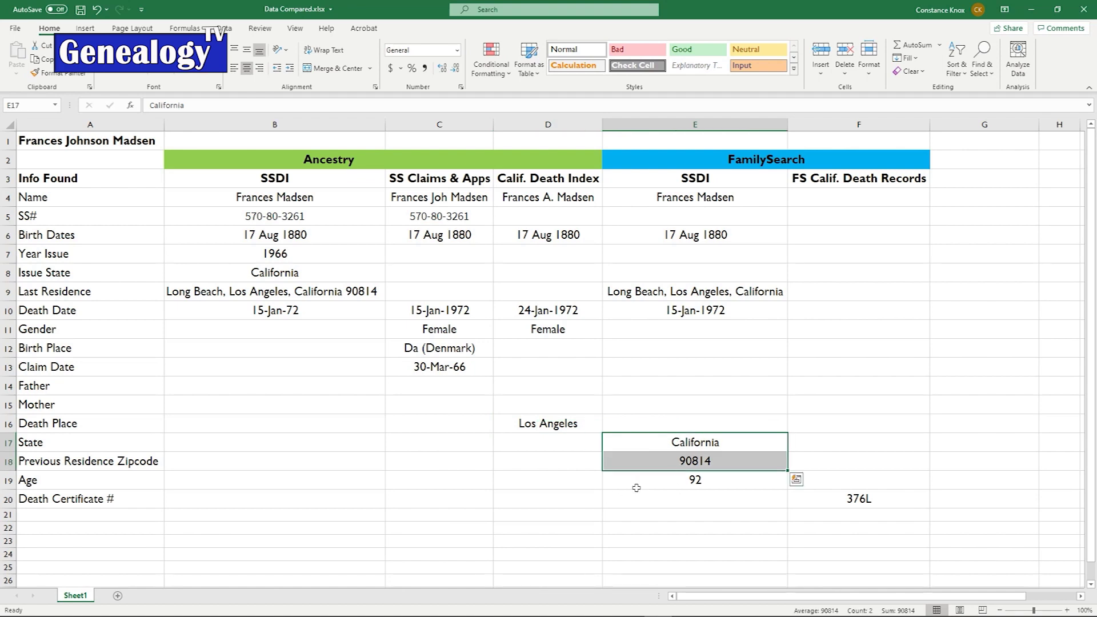
{"action": "left_click", "coordinate": [666, 485]}
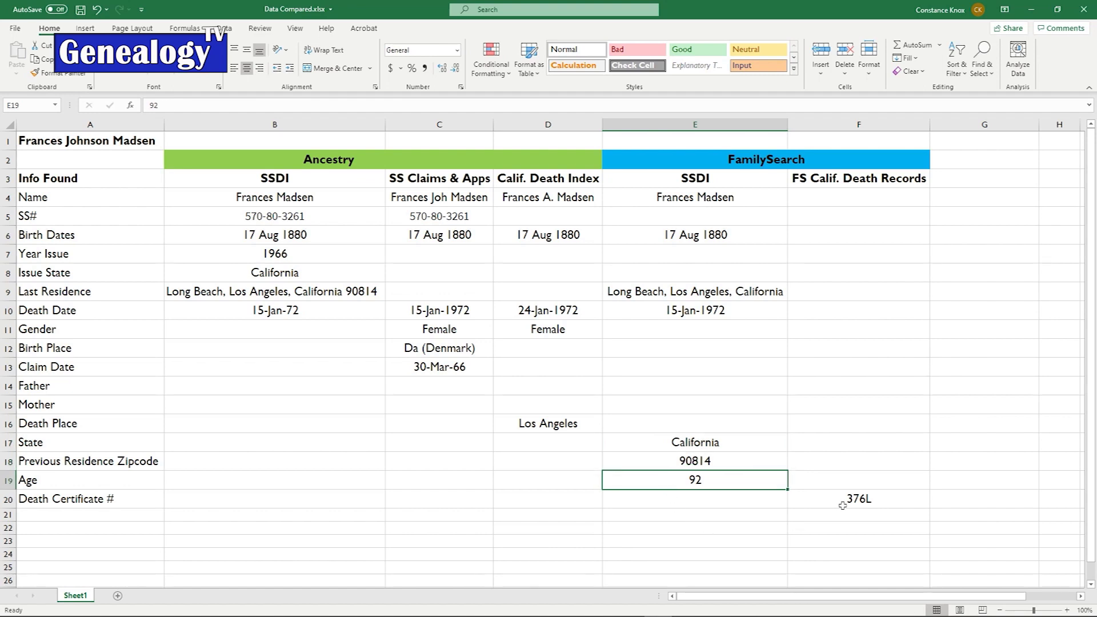
{"action": "left_click", "coordinate": [844, 504]}
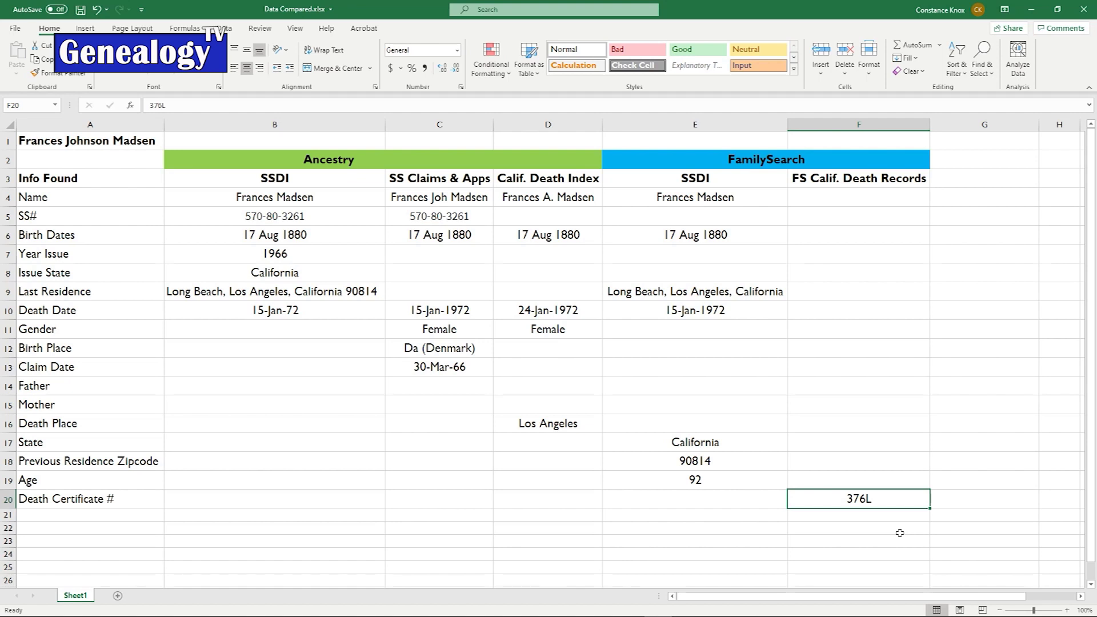
{"action": "left_click_drag", "start_coordinate": [112, 201], "coordinate": [118, 498]}
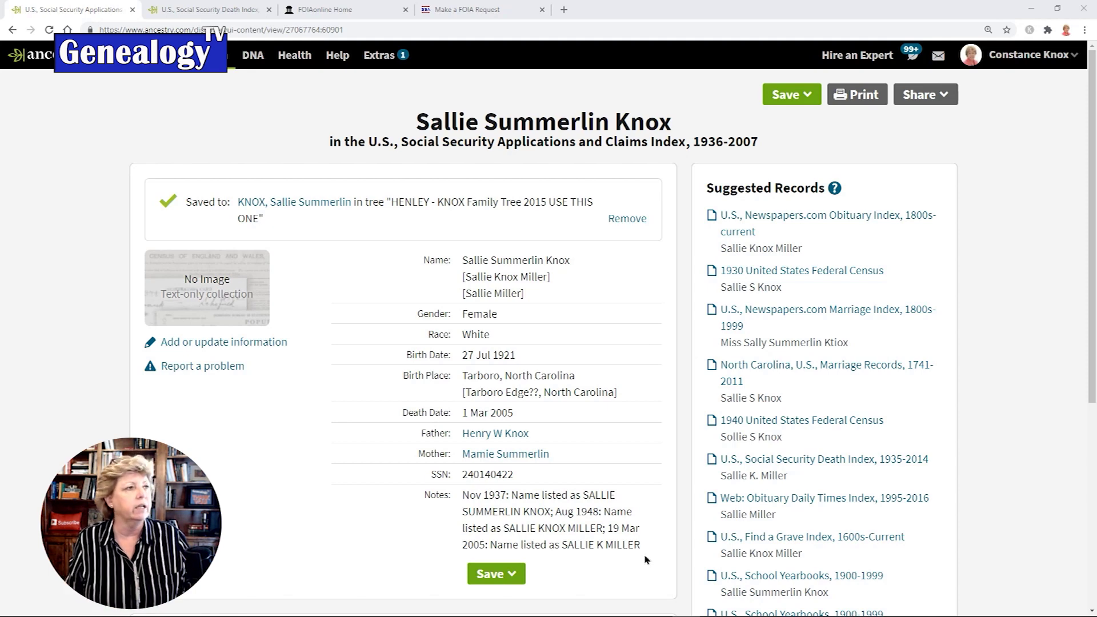
- Switch to FOIAonline, begin a new request and choose Social Security Administration as the agency
{"action": "left_click", "coordinate": [216, 10]}
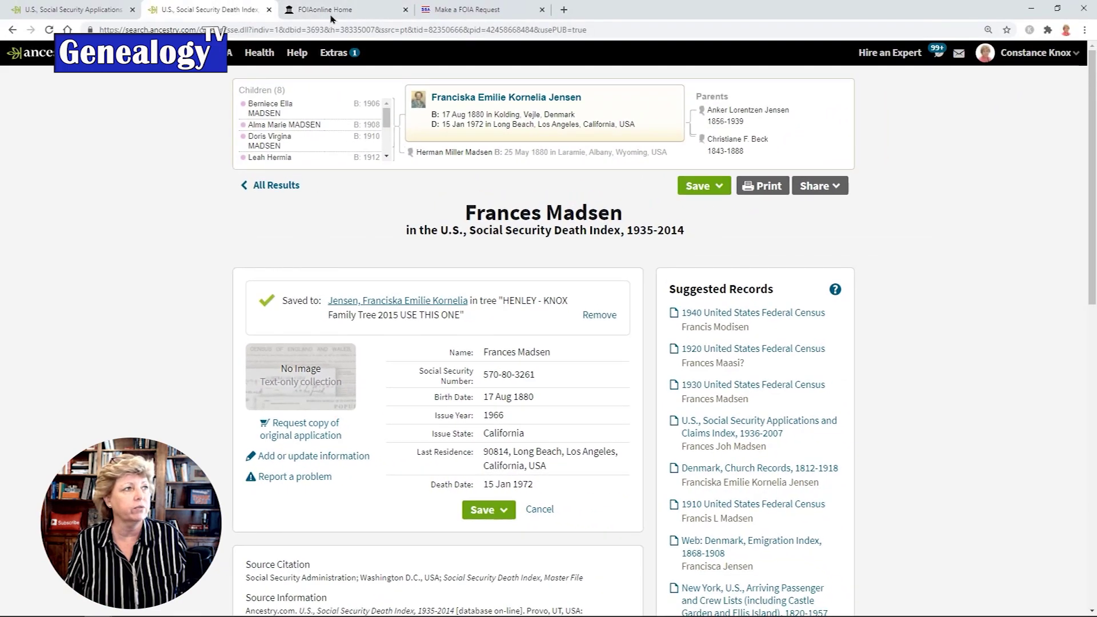
{"action": "left_click", "coordinate": [331, 12]}
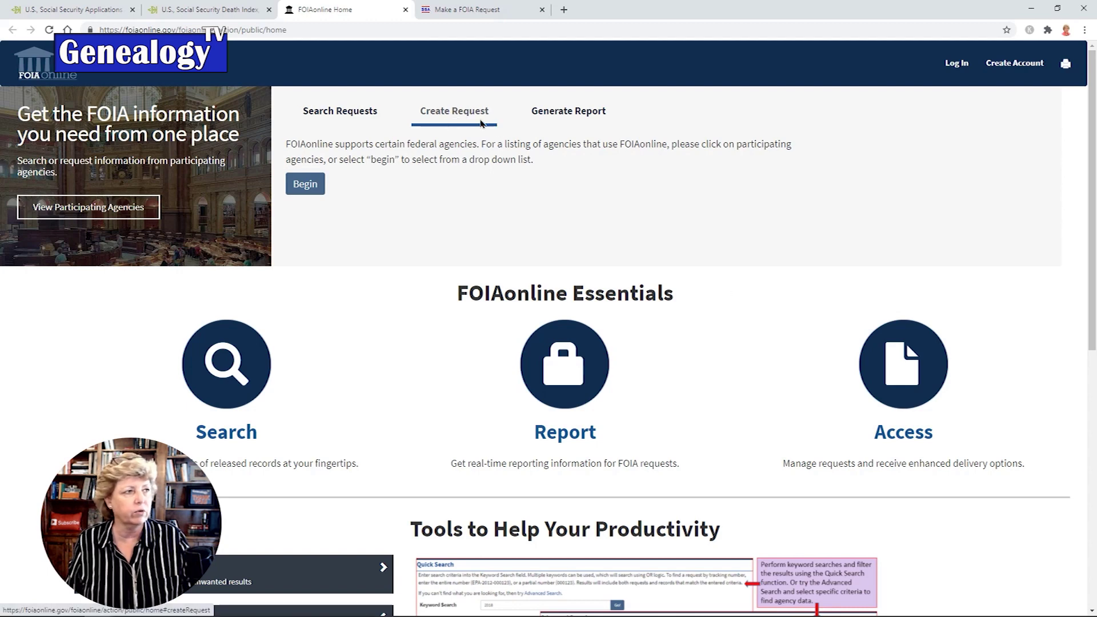
{"action": "left_click", "coordinate": [305, 183]}
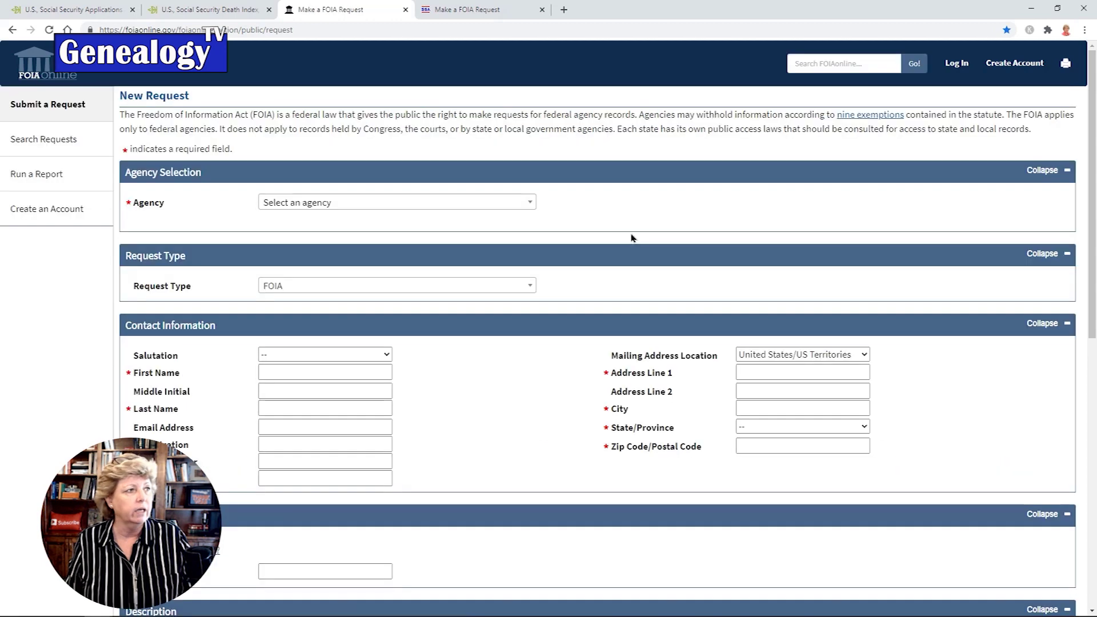
{"action": "left_click", "coordinate": [530, 203]}
{"action": "left_click_drag", "start_coordinate": [530, 256], "coordinate": [531, 308]}
{"action": "left_click", "coordinate": [320, 319]}
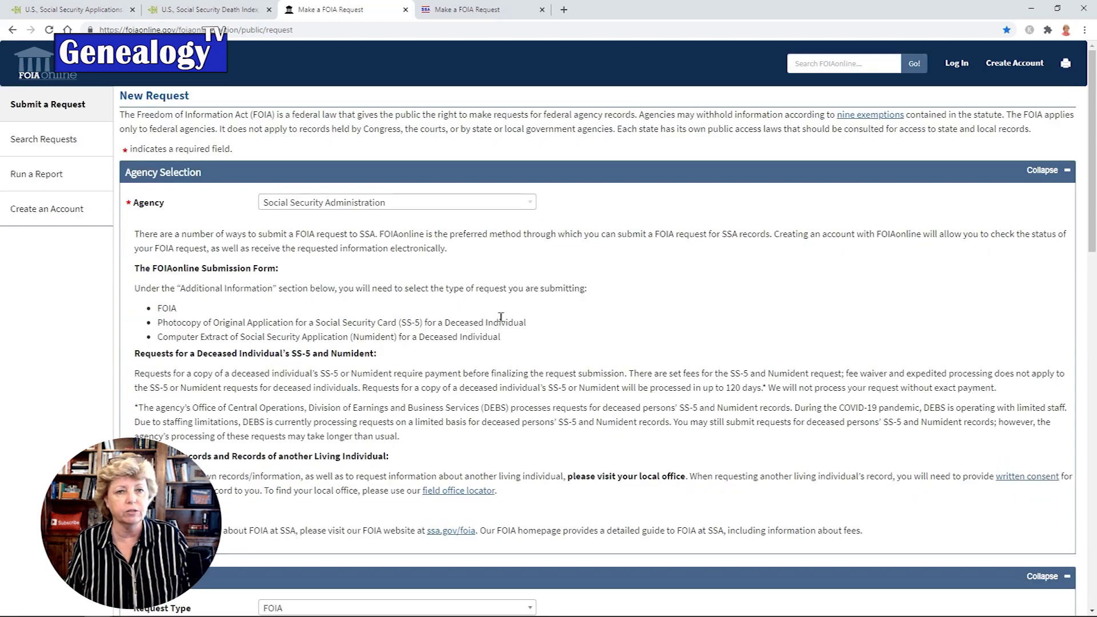
- Set the request type and fee to the photocopy of a deceased individual's original Social Security card application (SS-5), and review the form's fields
{"action": "scroll", "coordinate": [851, 354], "scroll_direction": "down", "scroll_amount": 7}
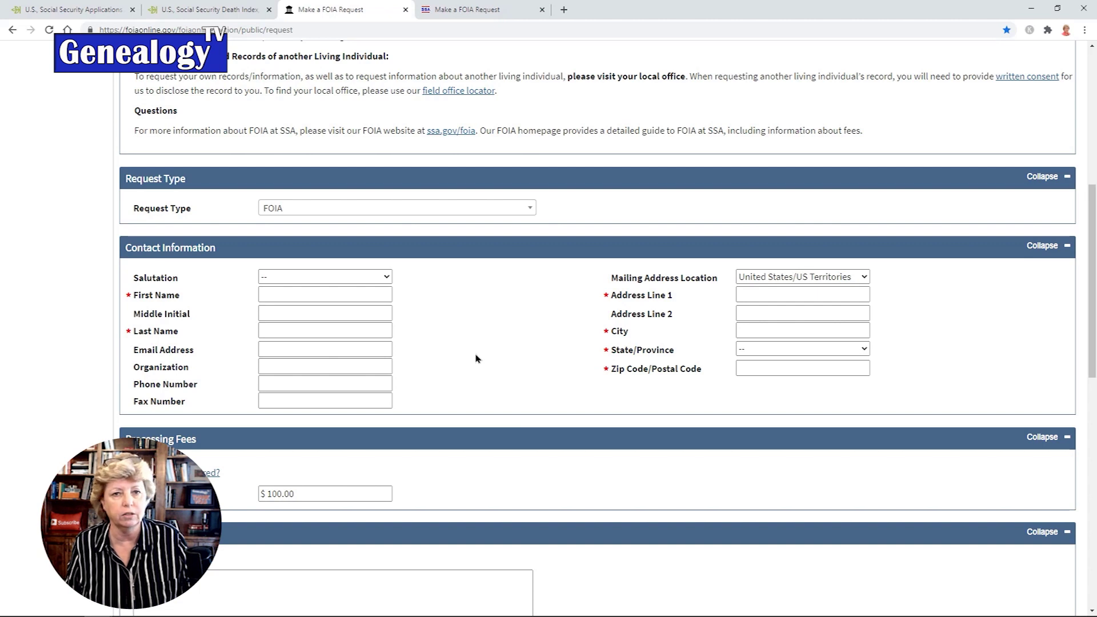
{"action": "scroll", "coordinate": [476, 358], "scroll_direction": "down", "scroll_amount": 10}
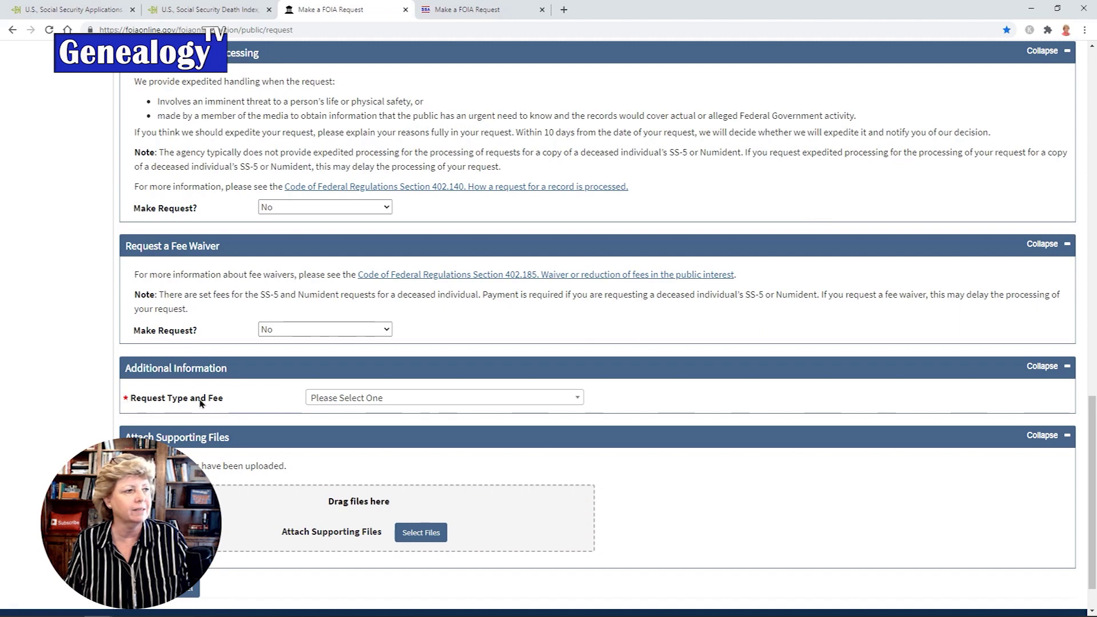
{"action": "left_click", "coordinate": [577, 399]}
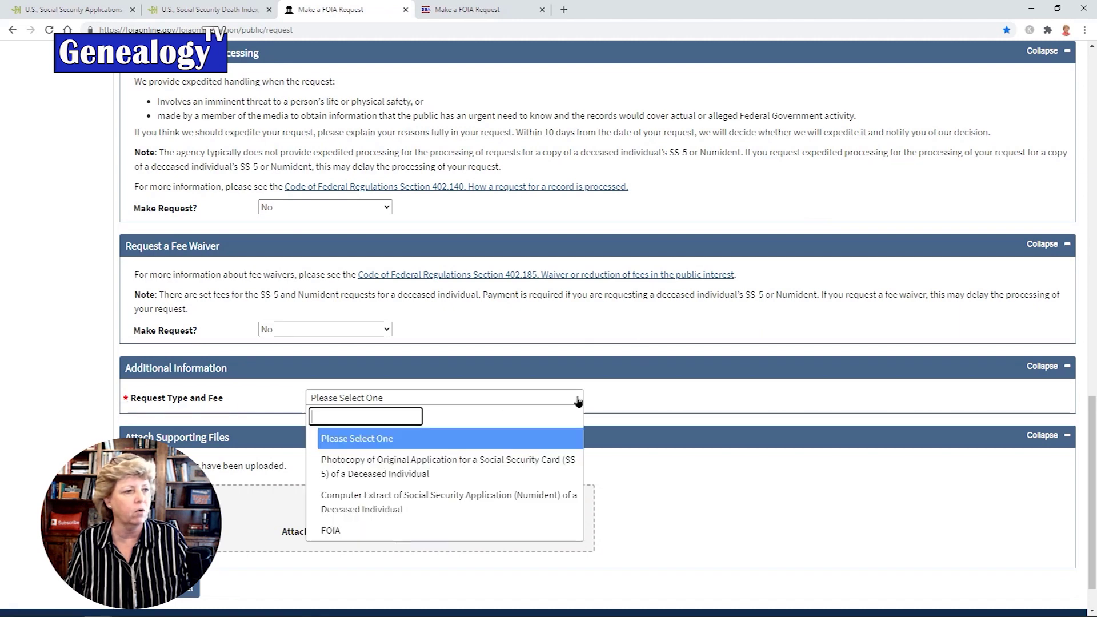
{"action": "left_click", "coordinate": [451, 478]}
{"action": "scroll", "coordinate": [676, 483], "scroll_direction": "down", "scroll_amount": 3}
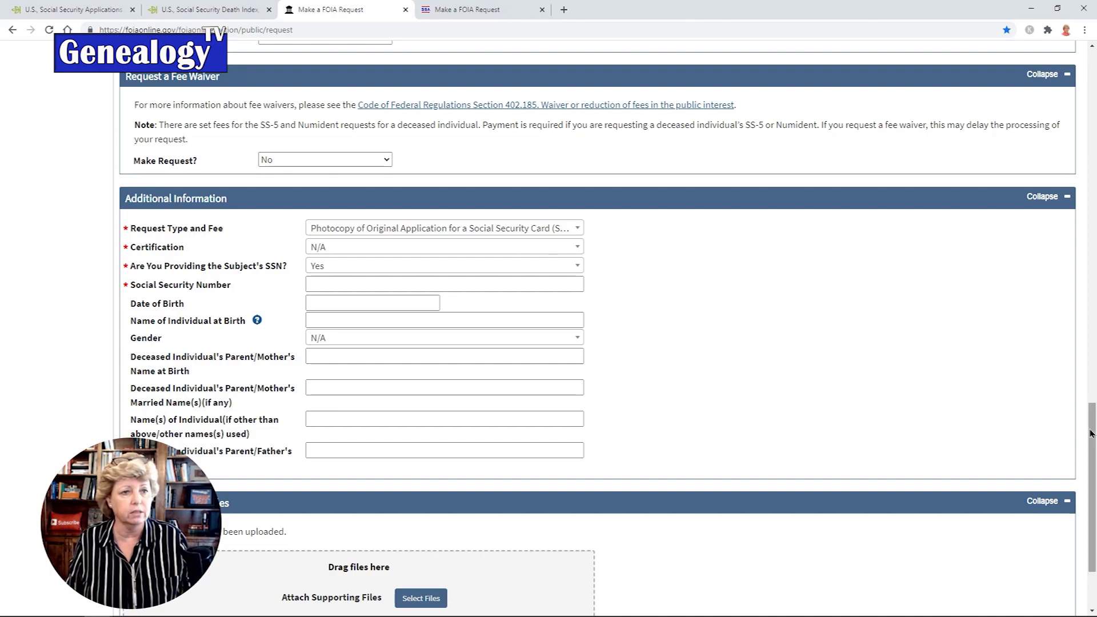
{"action": "scroll", "coordinate": [1082, 400], "scroll_direction": "up", "scroll_amount": 3}
{"action": "scroll", "coordinate": [1080, 329], "scroll_direction": "up", "scroll_amount": 15}
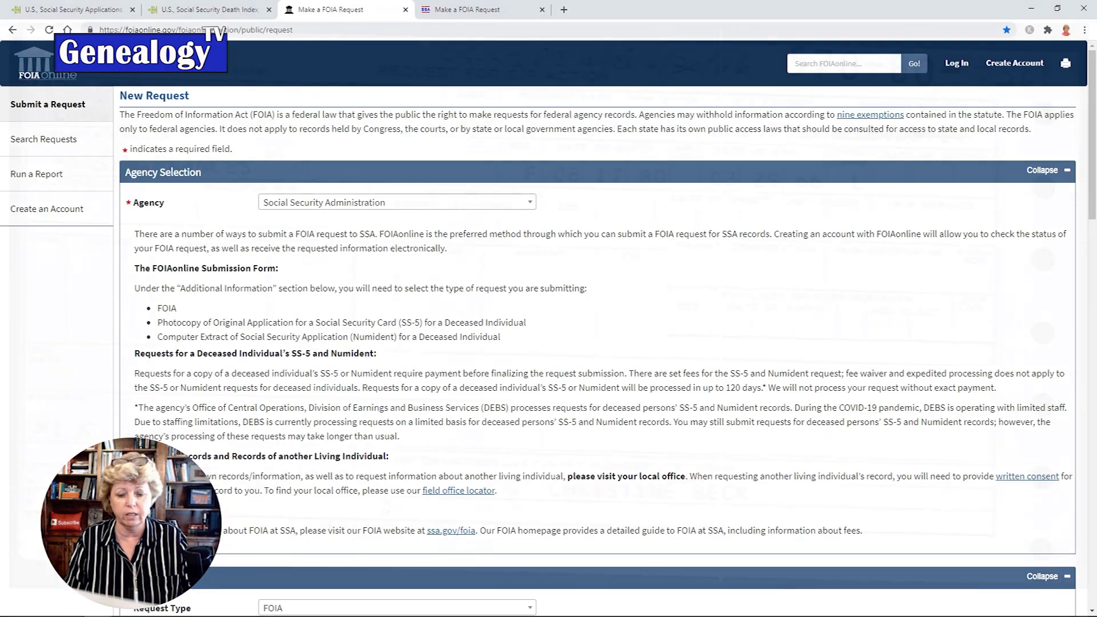